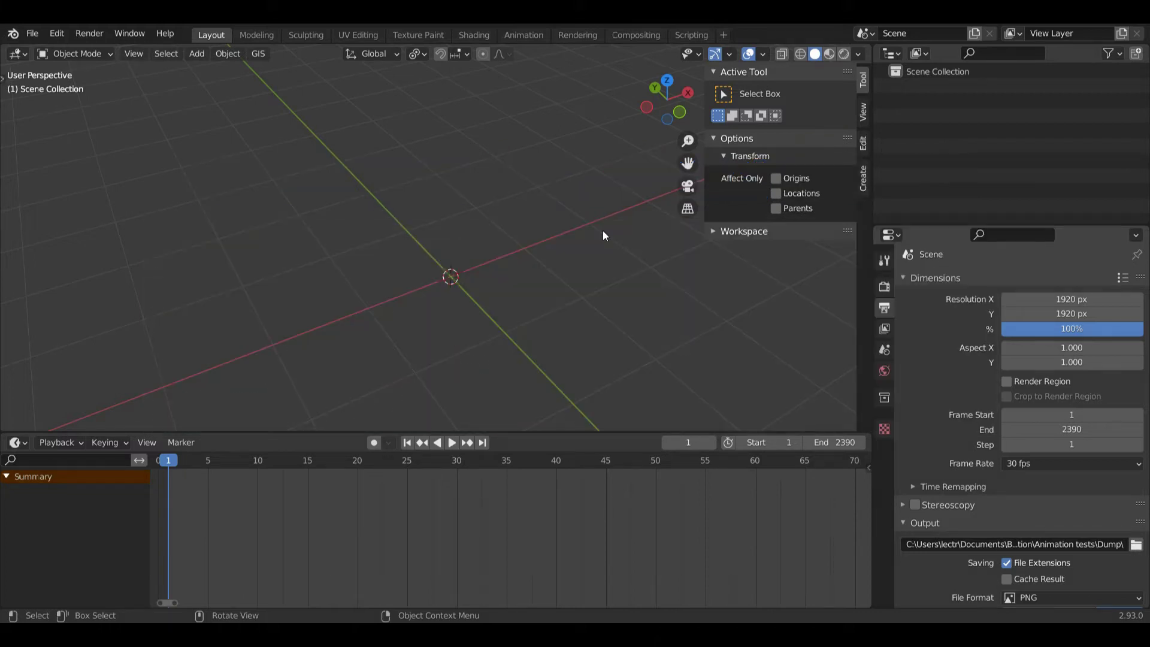
- Add a mesh circle at the scene origin and switch it to Edit Mode
drag(688, 140, 613, 240)
key(shift+a)
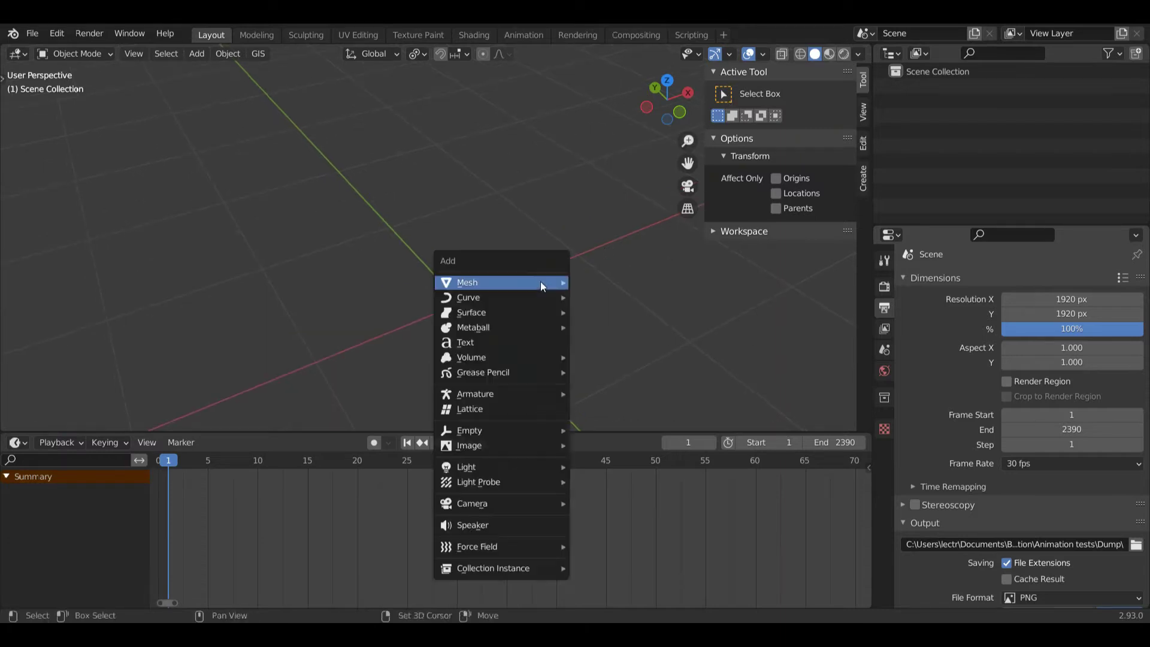
mouse_move(540, 284)
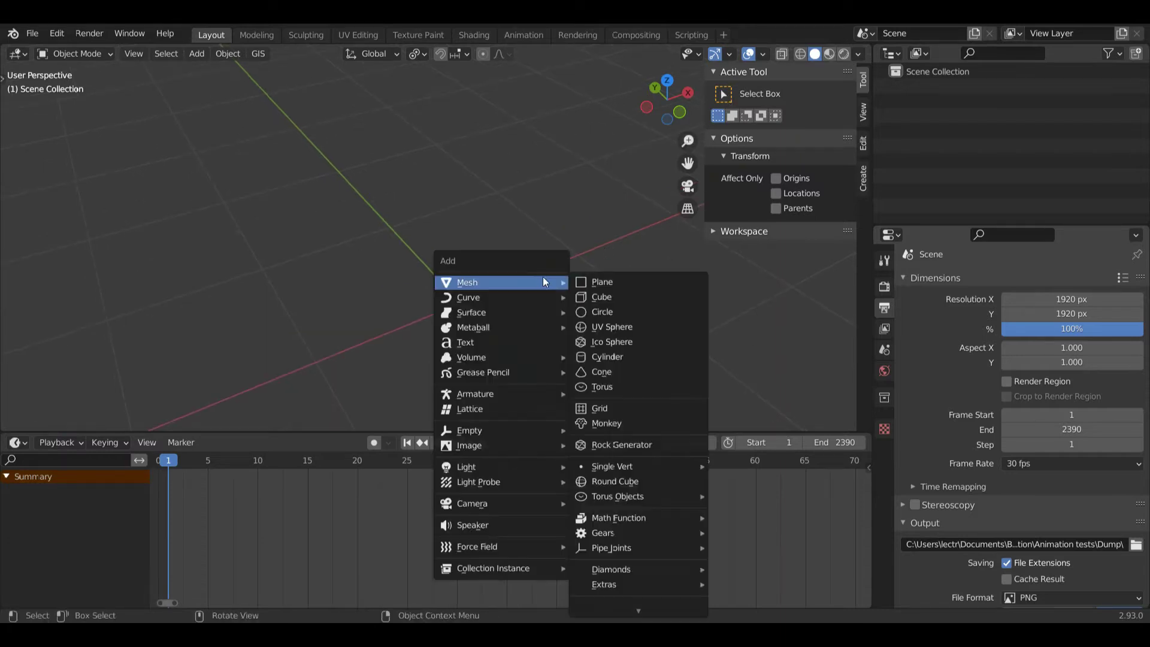
click(596, 313)
key(ctrl+Tab)
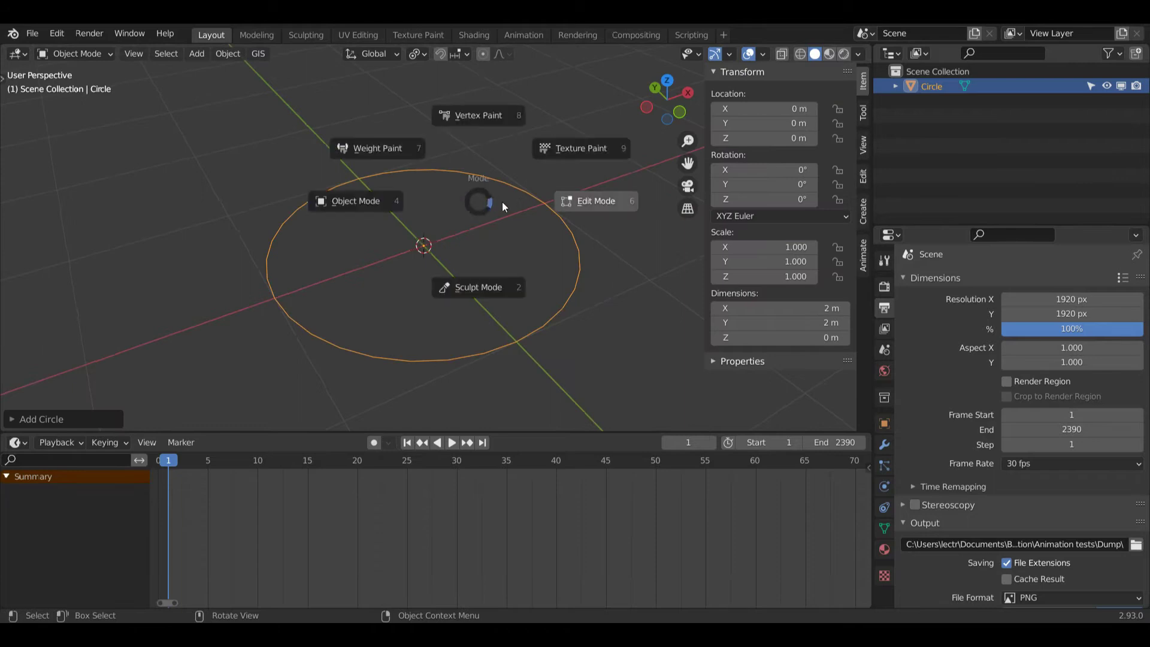
click(595, 203)
- Extrude the circle about 0.36 m up along Z and scale the upper ring to about 0.76 horizontally
drag(679, 84, 681, 110)
key(e)
key(z)
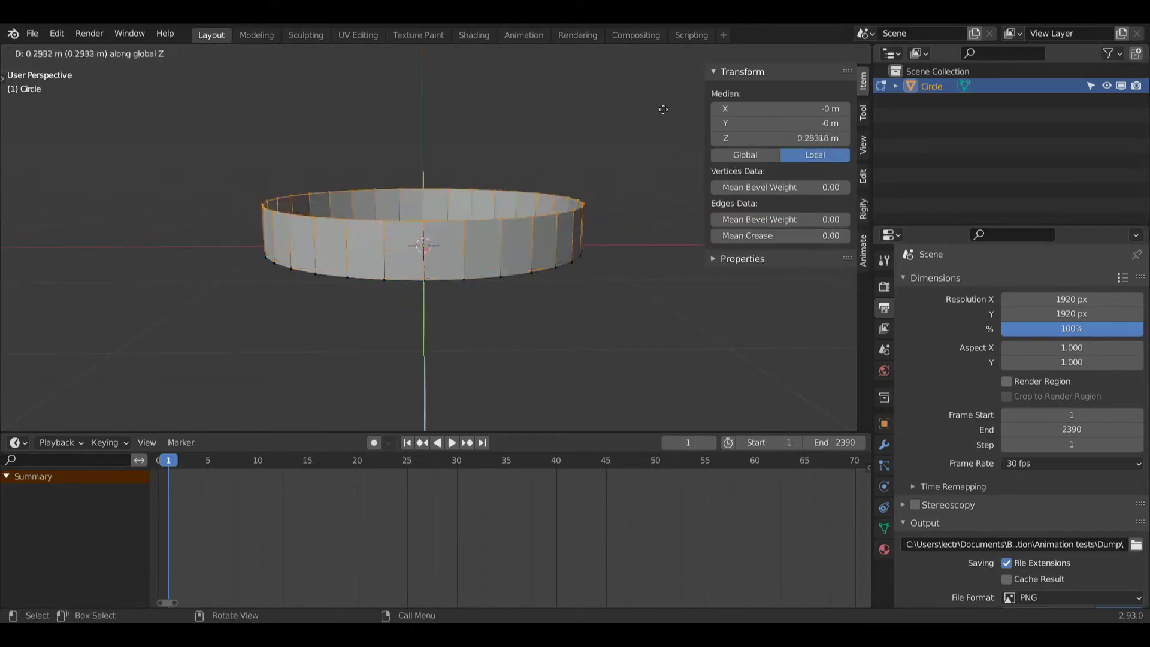
click(663, 101)
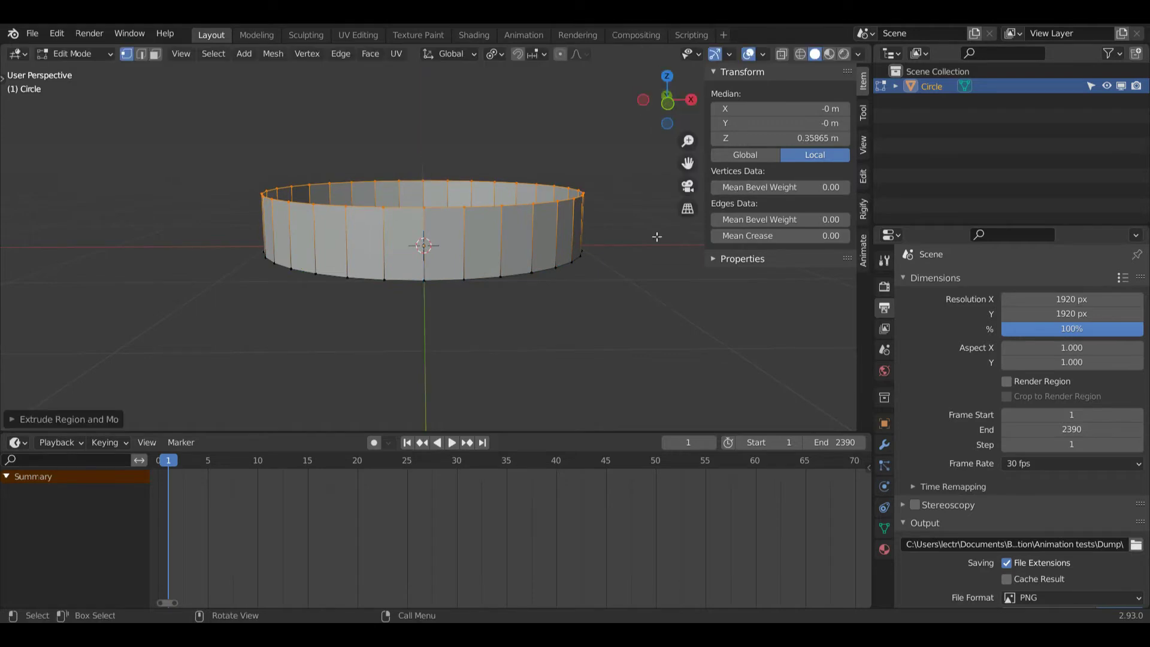
key(s)
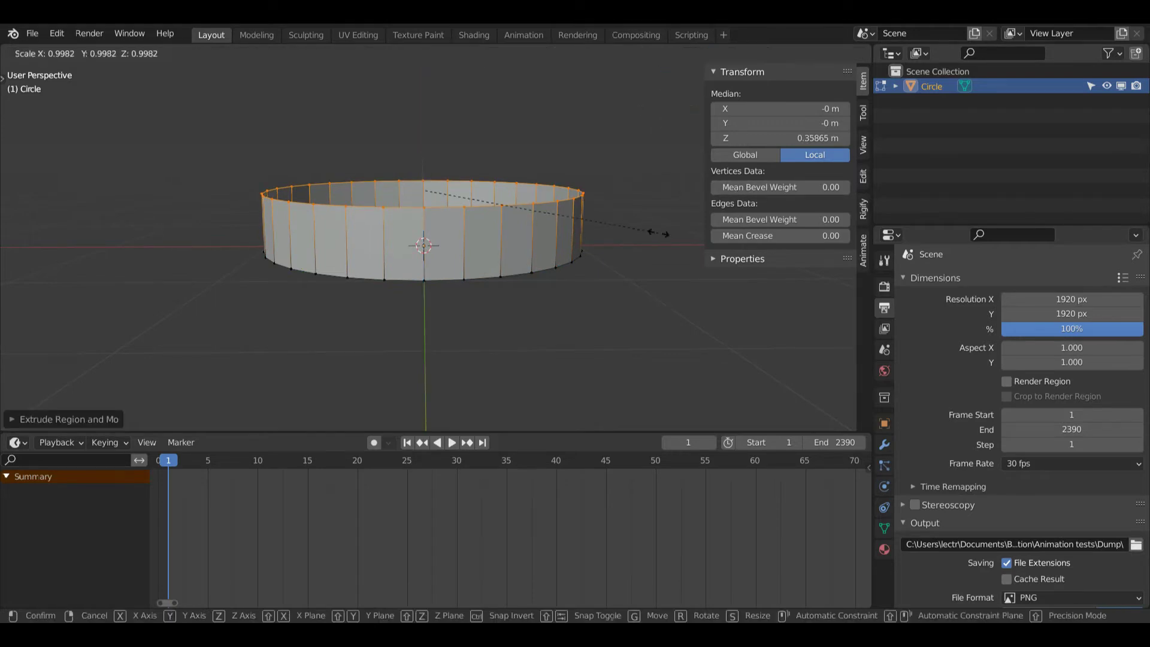
key(shift+z)
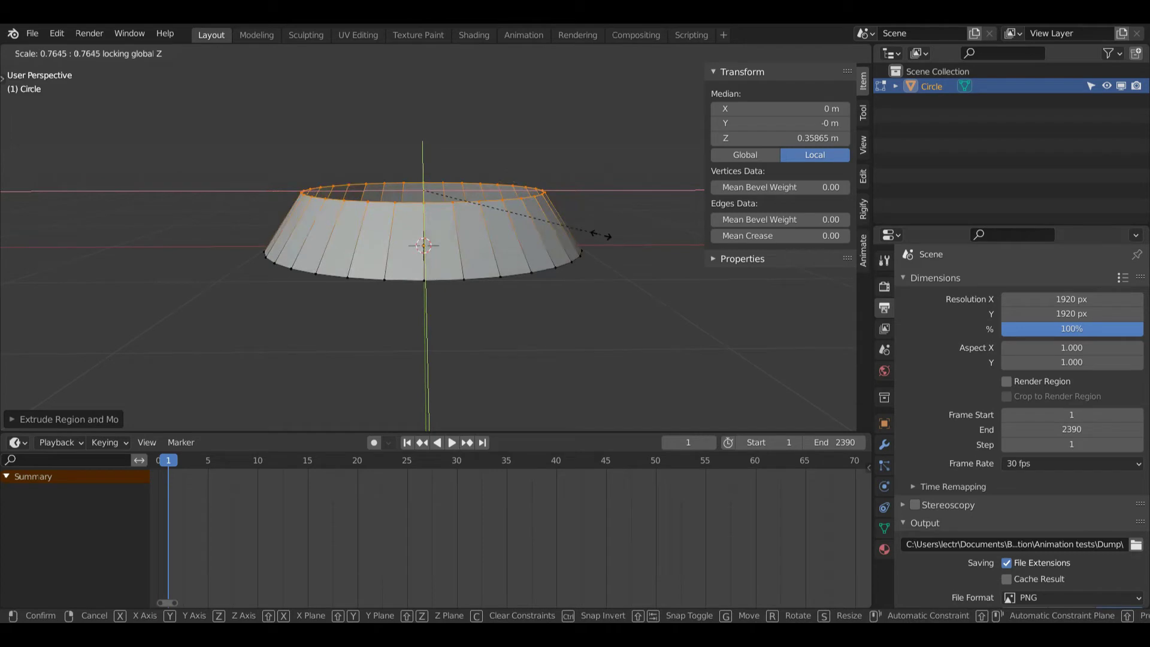
click(602, 235)
- Lower the upper ring about 0.12 m along Z and widen it horizontally by a factor of about 1.06
key(g)
key(z)
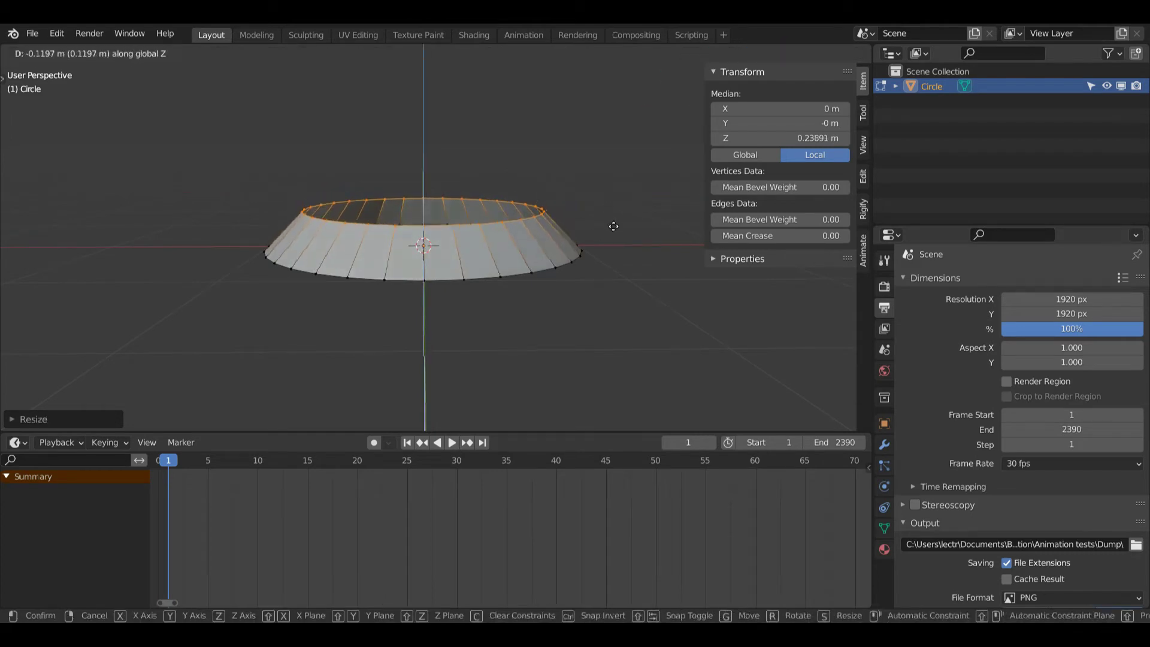
click(613, 226)
key(s)
key(shift+z)
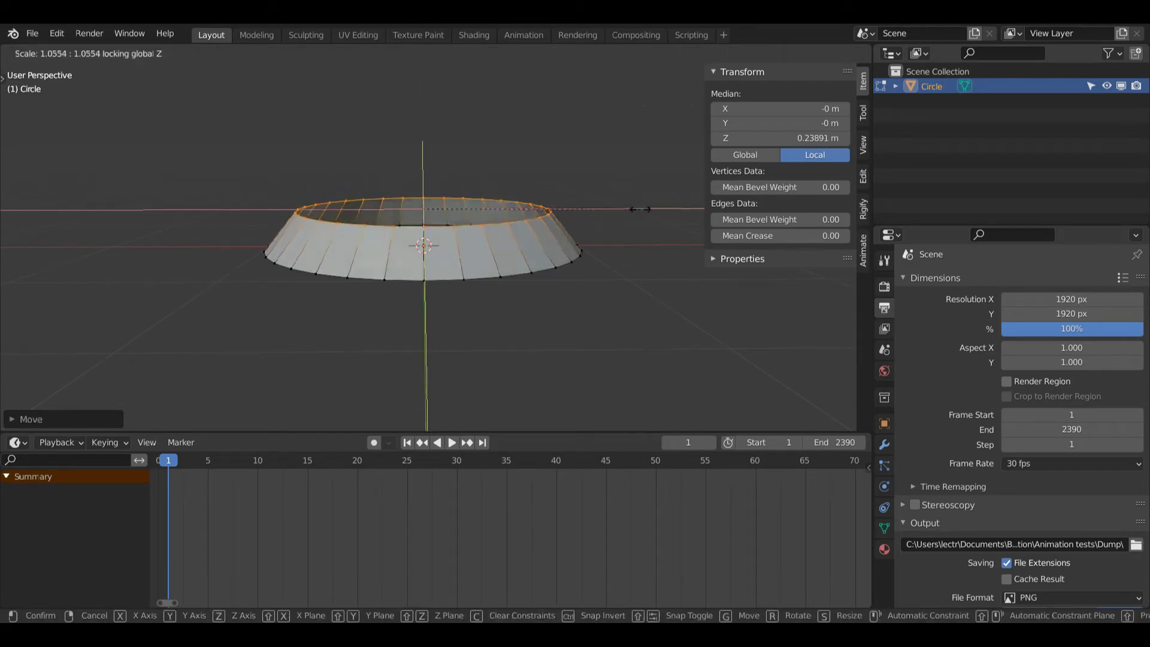
click(640, 209)
- Extrude another ring above the first, narrow it horizontally, and set its height to about 0.46 m to shape the dome
key(e)
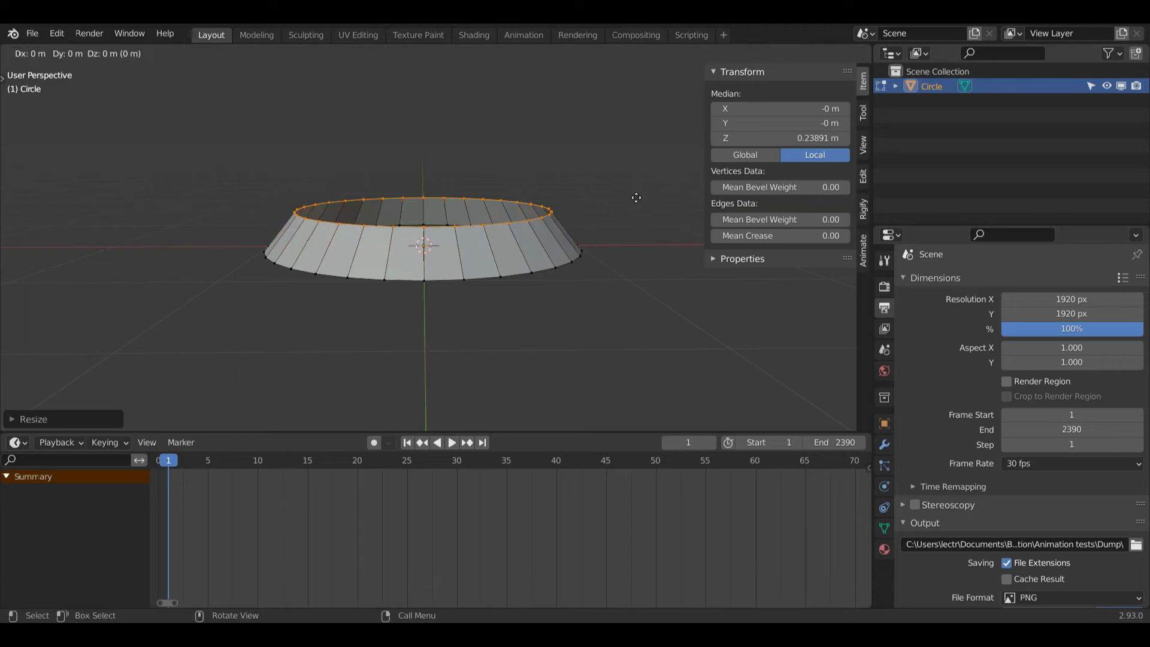
click(634, 158)
key(s)
key(shift+z)
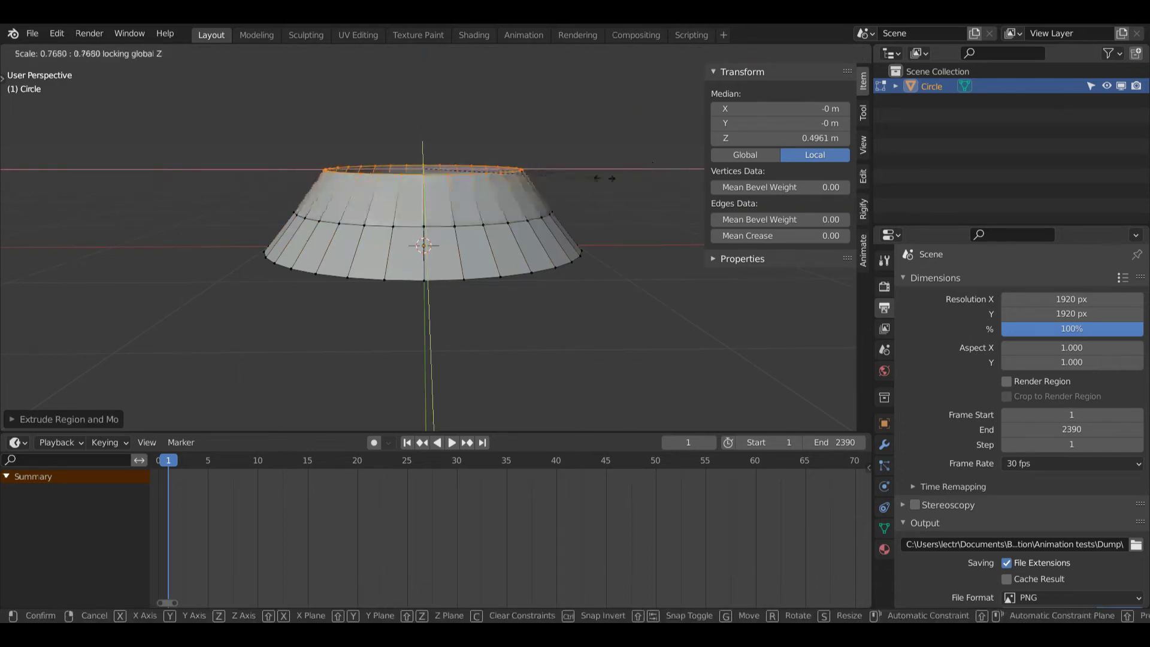
click(569, 205)
key(g)
key(z)
click(571, 206)
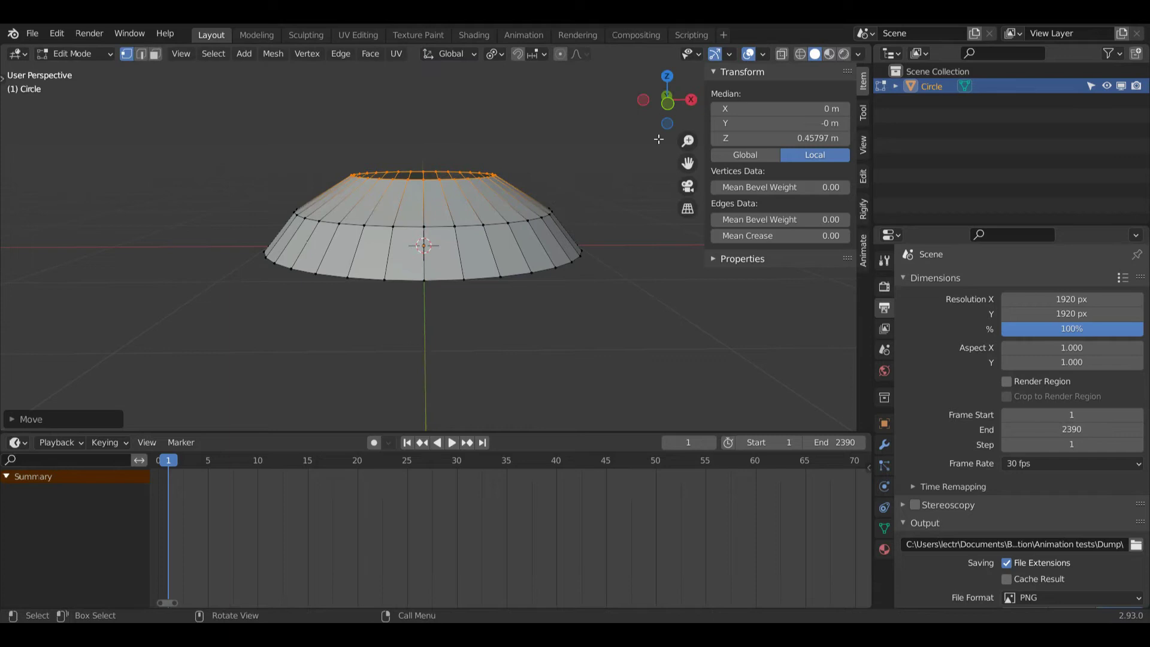
- Scale the dome's top opening to about 0.93 horizontally and extrude its edge about 0.46 m down to form a recess
mouse_move(688, 114)
mouse_down()
mouse_move(674, 210)
mouse_move(688, 113)
mouse_up()
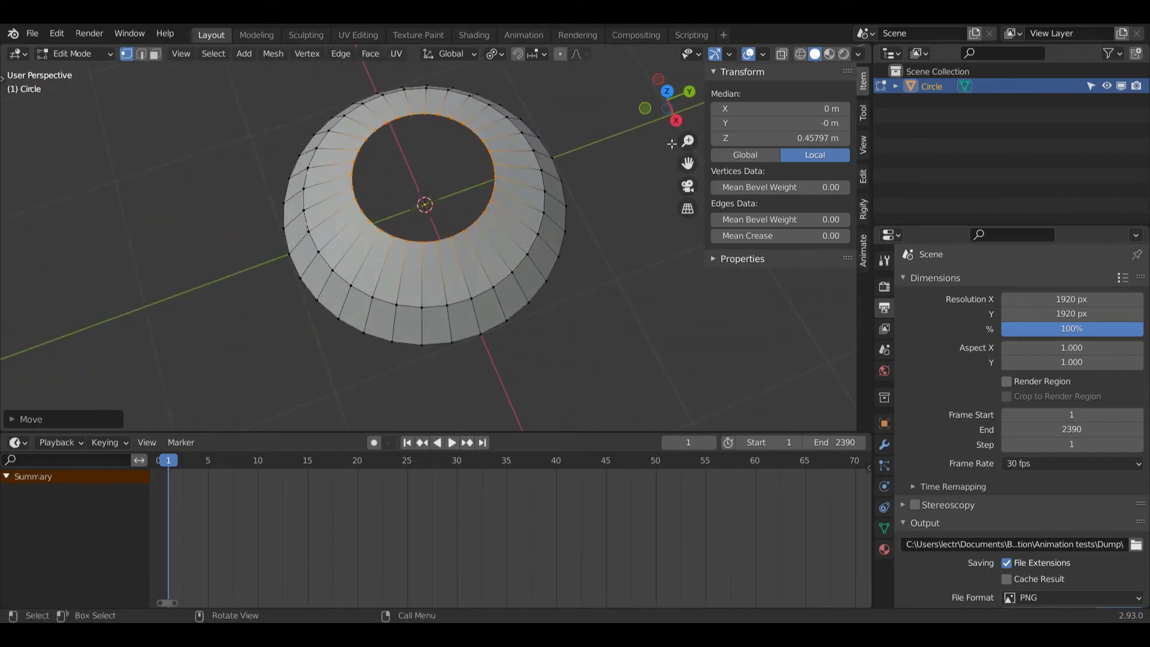
key(s)
key(shift+z)
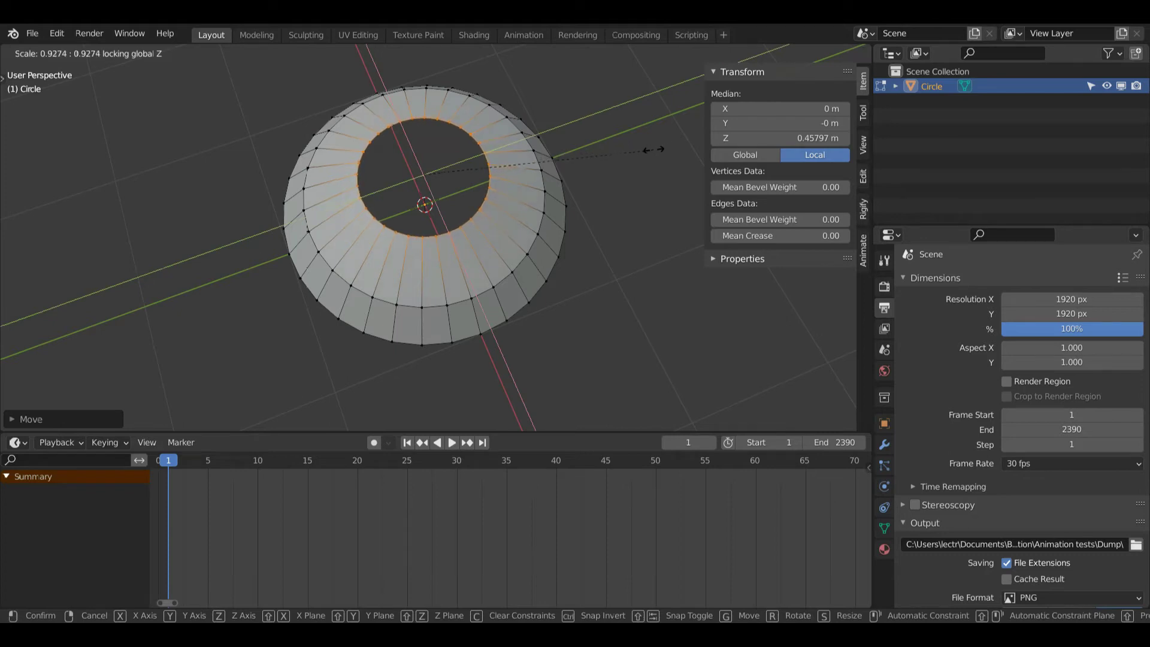
click(655, 148)
key(g)
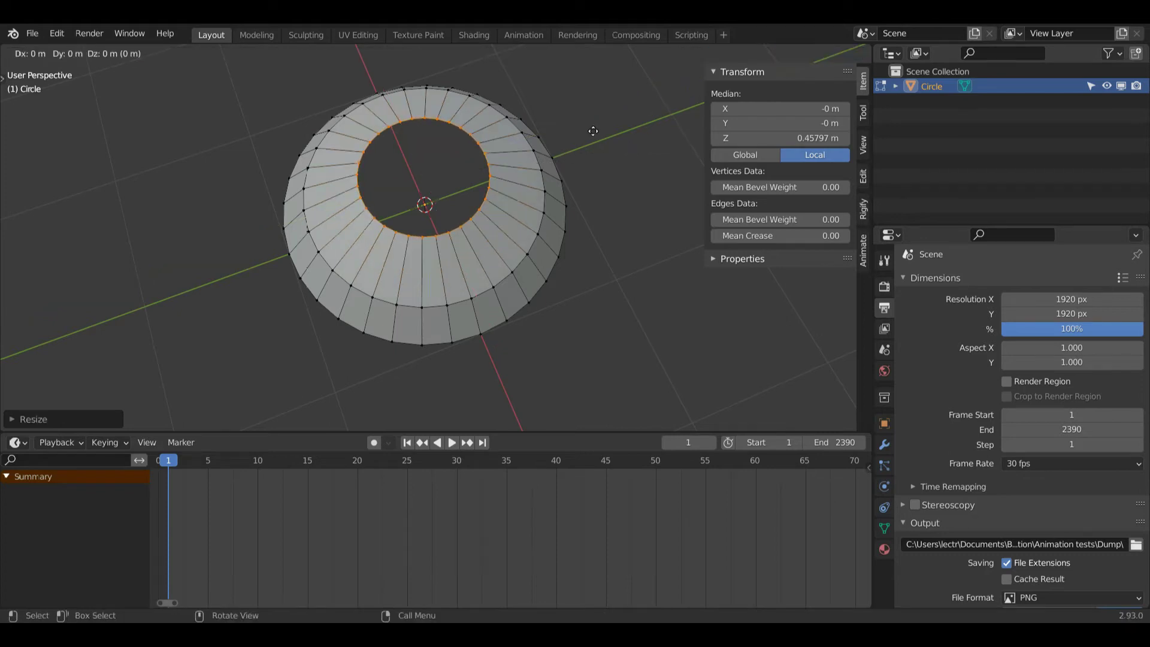
key(z)
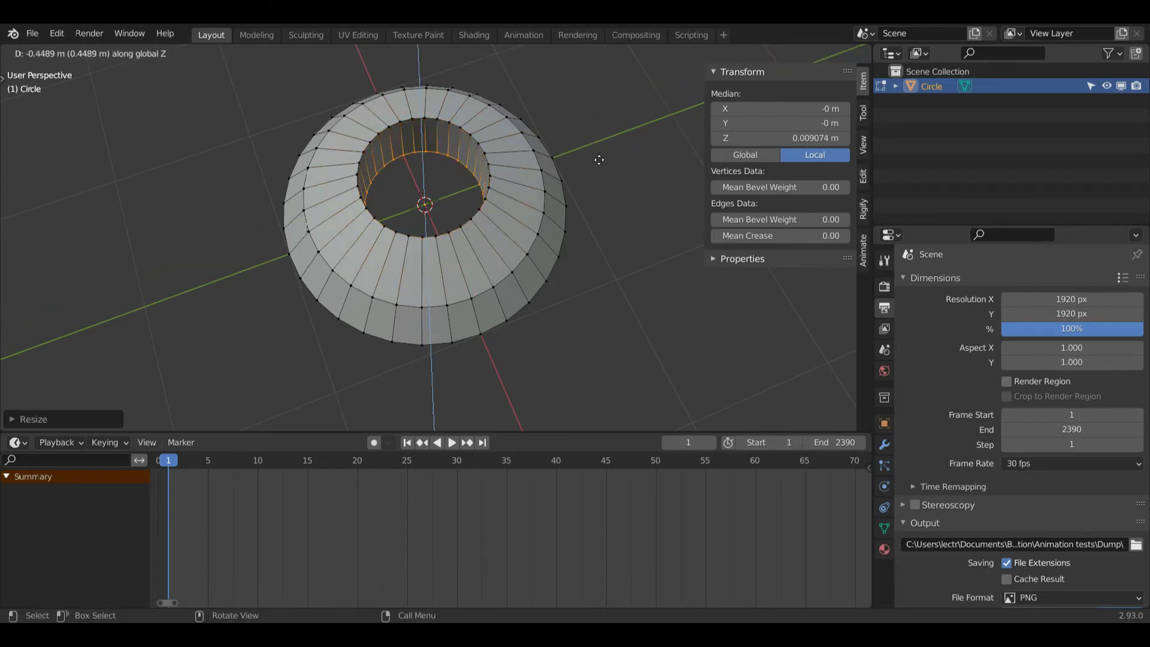
click(598, 162)
- Close the recess floor with a Grid Fill using a span of 1
click(370, 60)
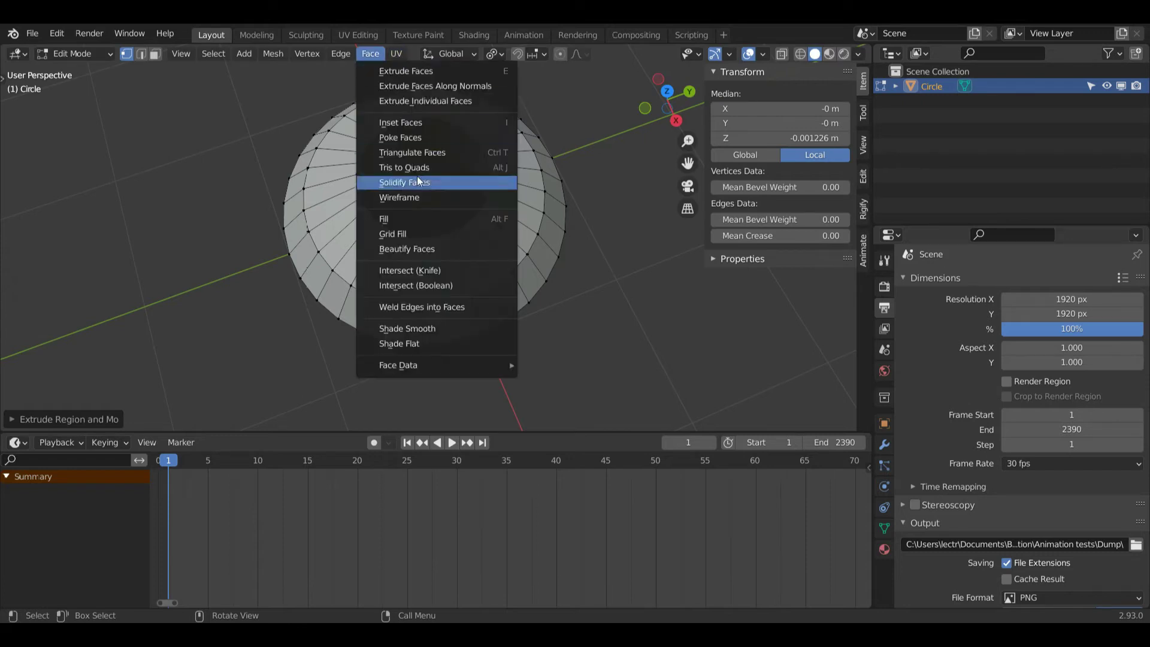
click(429, 234)
click(36, 419)
click(146, 382)
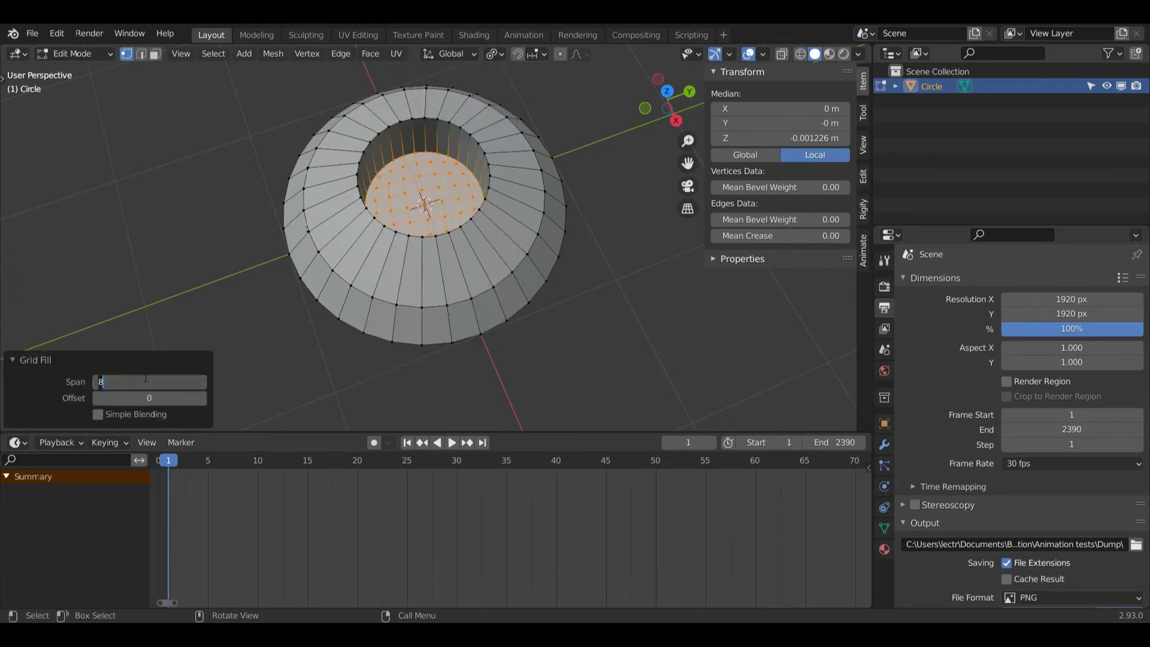
key(Return)
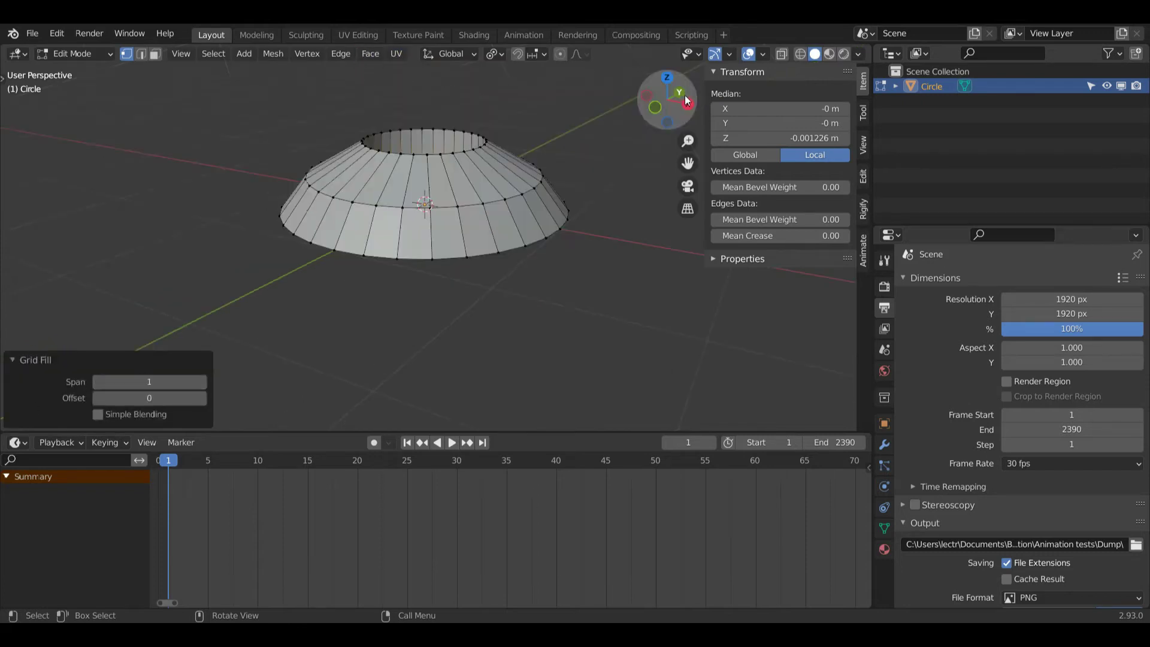
- Raise the recess floor about 0.07 m along Z
drag(686, 95, 685, 162)
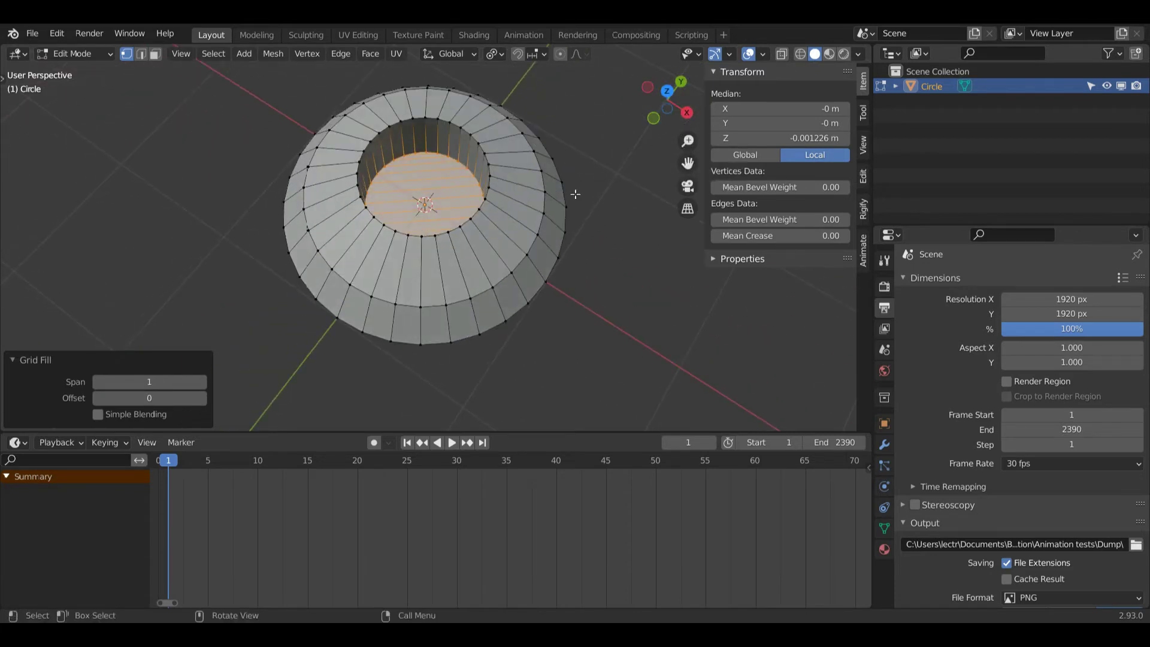
right_click(667, 117)
mouse_move(684, 99)
mouse_down()
mouse_move(683, 115)
mouse_move(683, 97)
mouse_move(667, 106)
mouse_move(683, 89)
mouse_up()
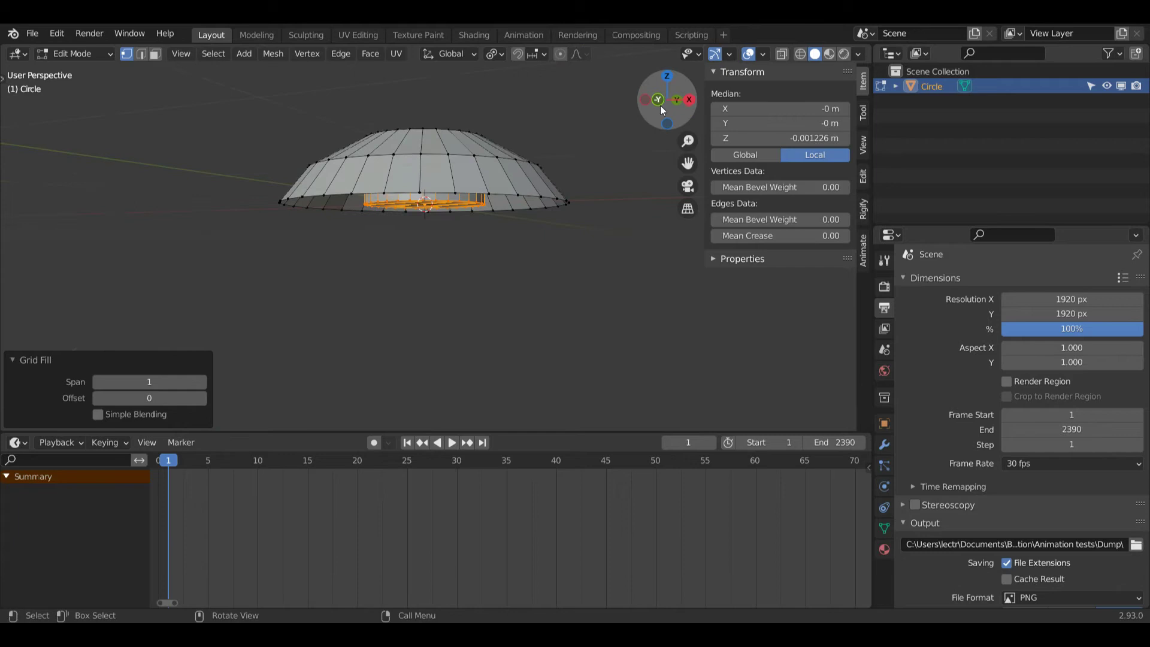
key(g)
key(z)
click(577, 252)
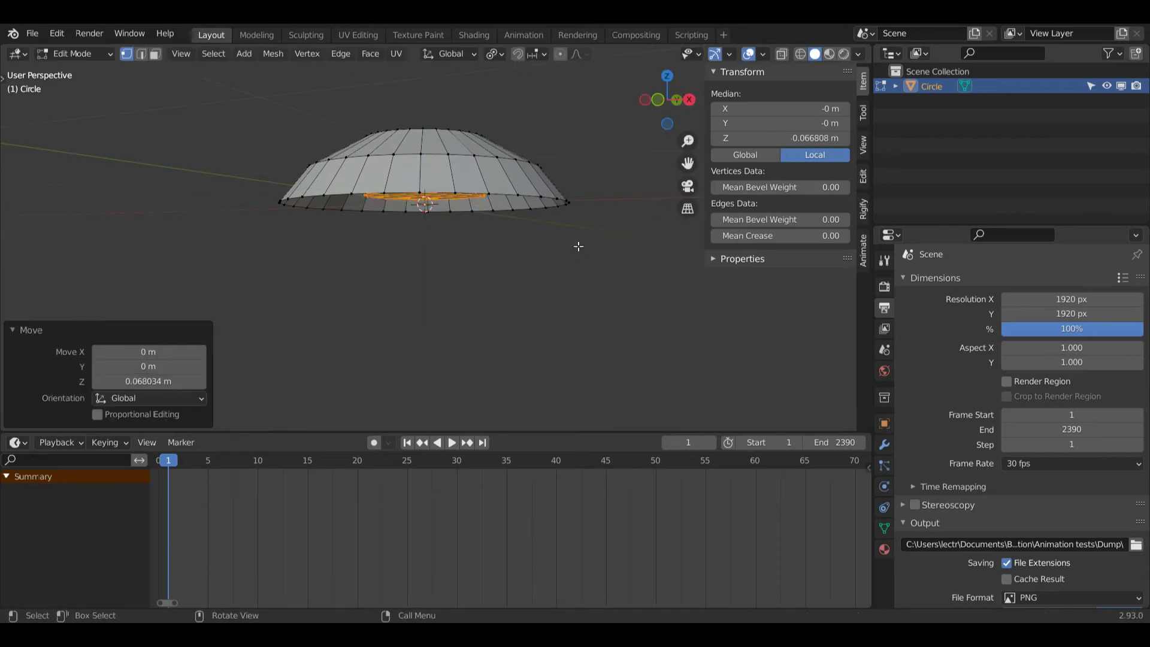
- Extrude the dome's outer bottom edge loop and scale it inward horizontally to form a flat underside around the shaft opening
drag(659, 118, 524, 248)
alt+click(524, 252)
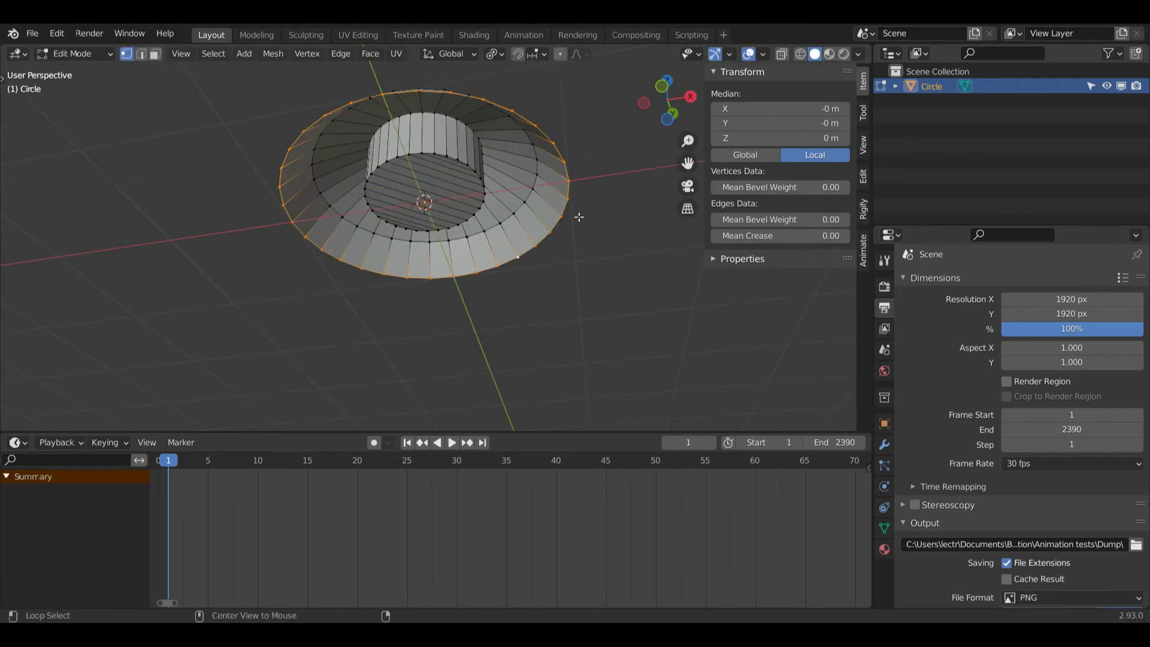
mouse_move(680, 104)
mouse_down()
mouse_move(682, 87)
mouse_move(681, 103)
mouse_up()
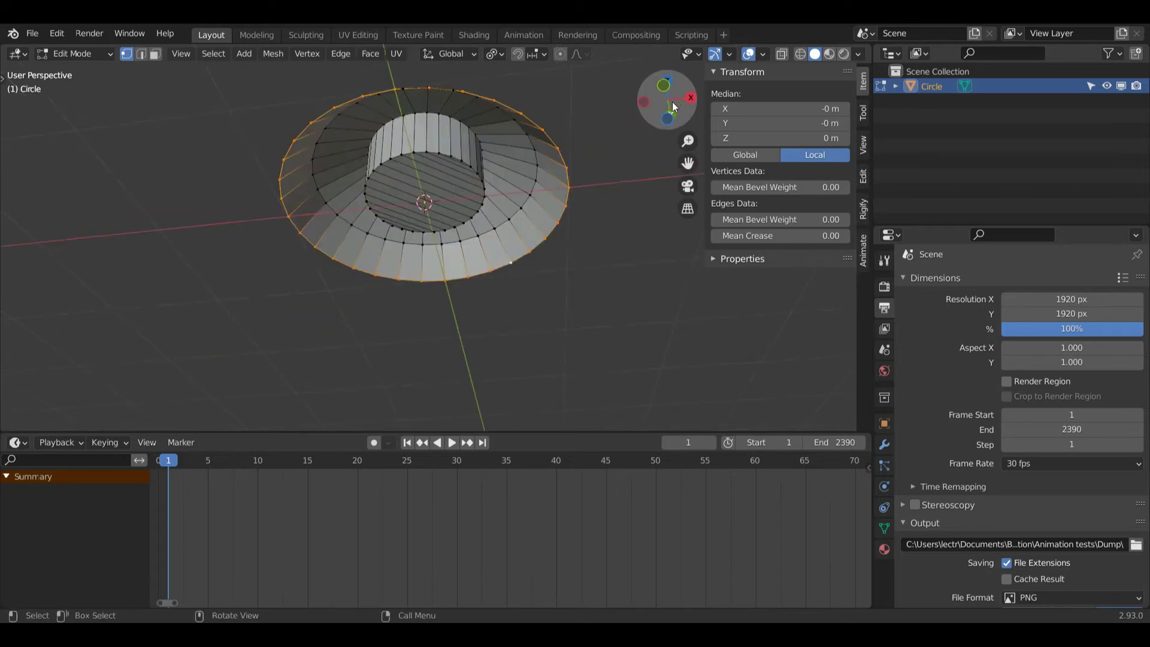
key(g)
key(s)
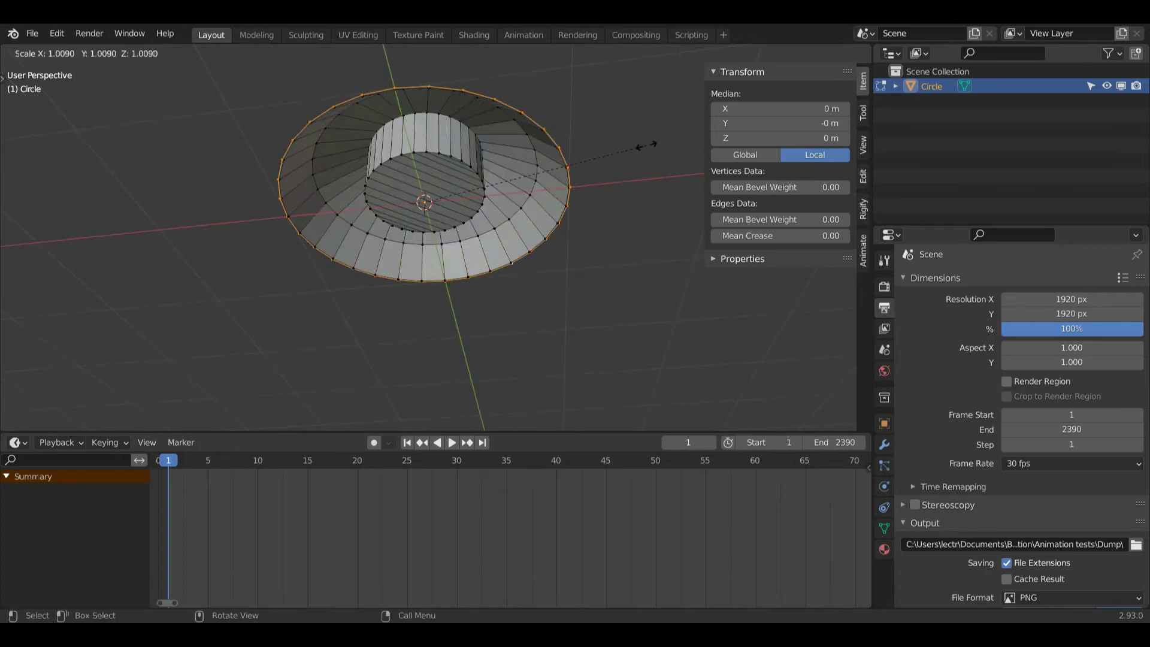
key(shift+z)
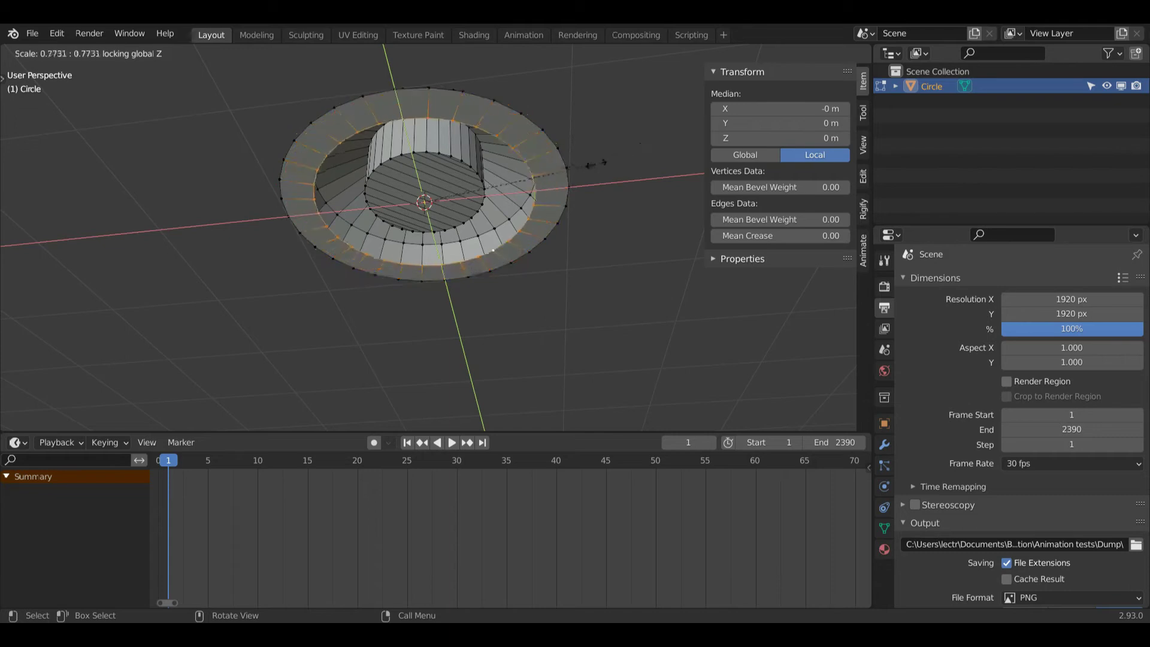
click(524, 188)
- Extrude the inner underside loop about 3.62 m down along Z to form the screw shaft
mouse_move(639, 112)
mouse_down()
mouse_move(640, 123)
mouse_move(645, 104)
mouse_up()
mouse_move(686, 140)
mouse_down()
mouse_move(681, 65)
mouse_move(688, 163)
mouse_up()
key(e)
key(z)
click(677, 406)
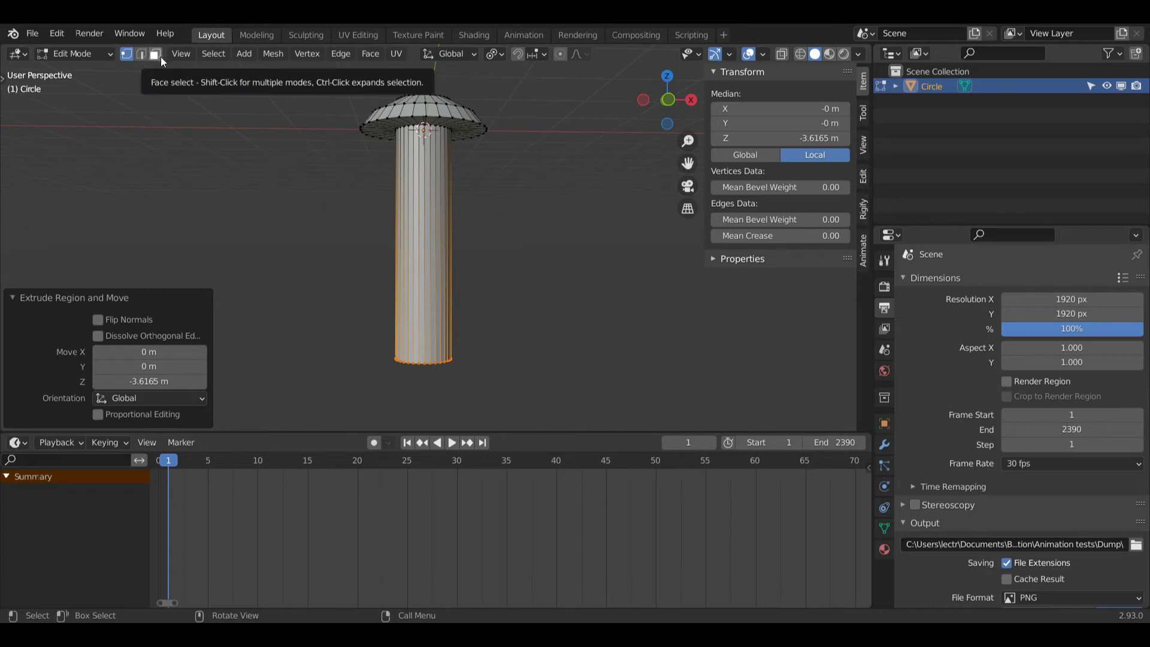
- Select the shaft's ring of side faces and scale it to about 0.724 in X and Y, excluding Z
key(3)
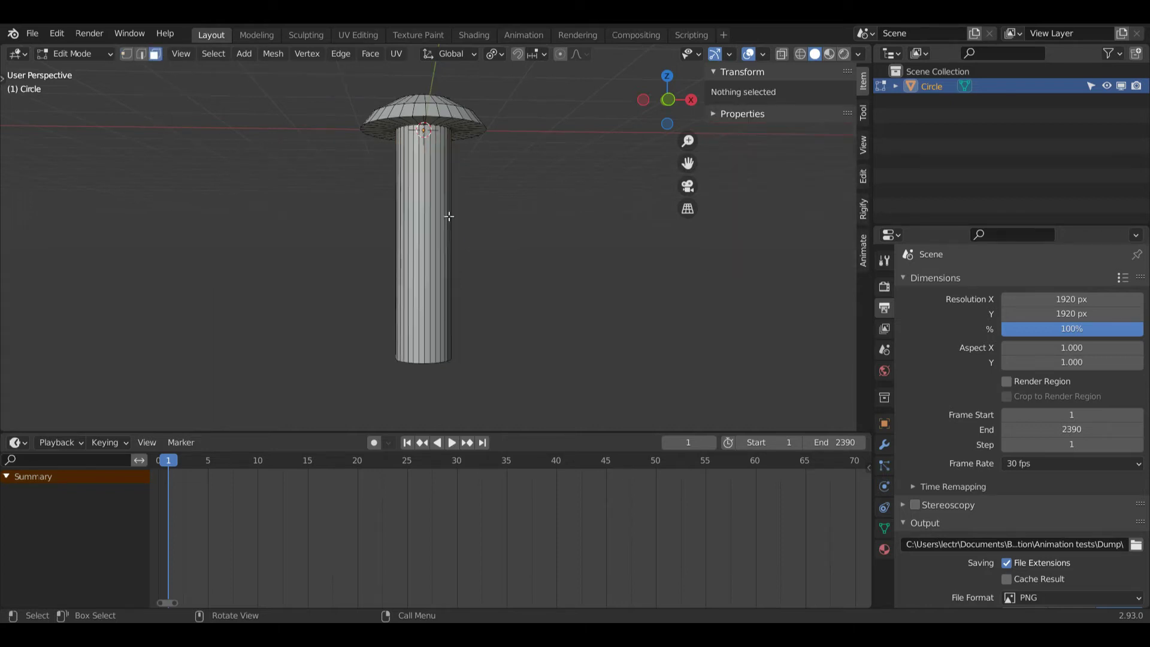
alt+click(419, 273)
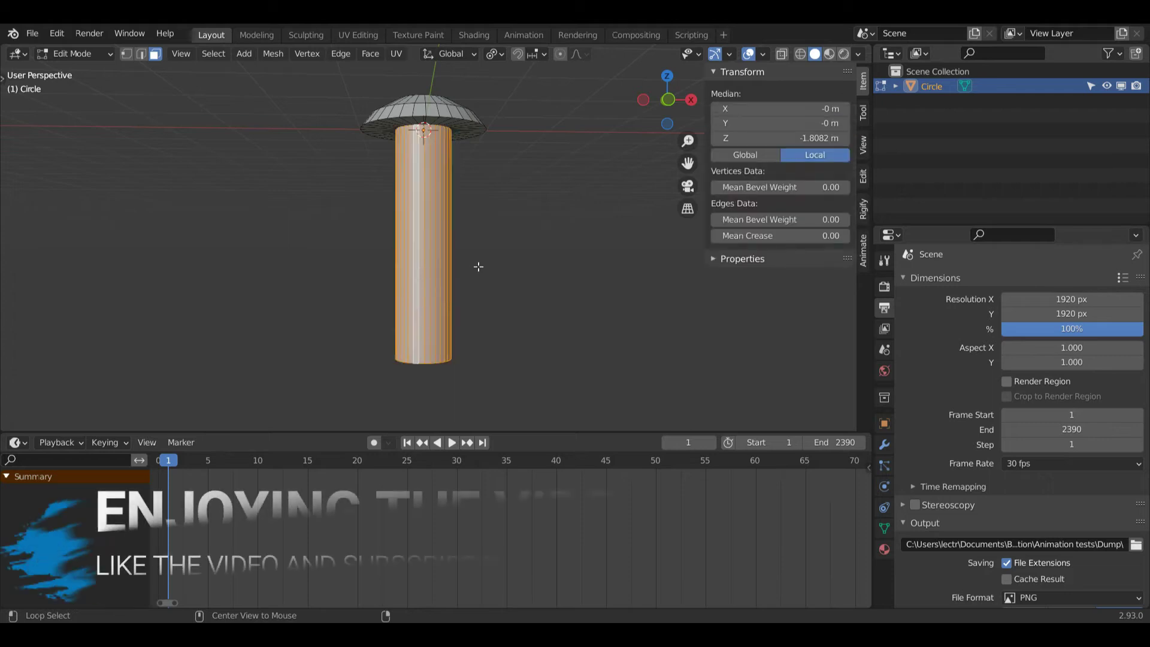
key(s)
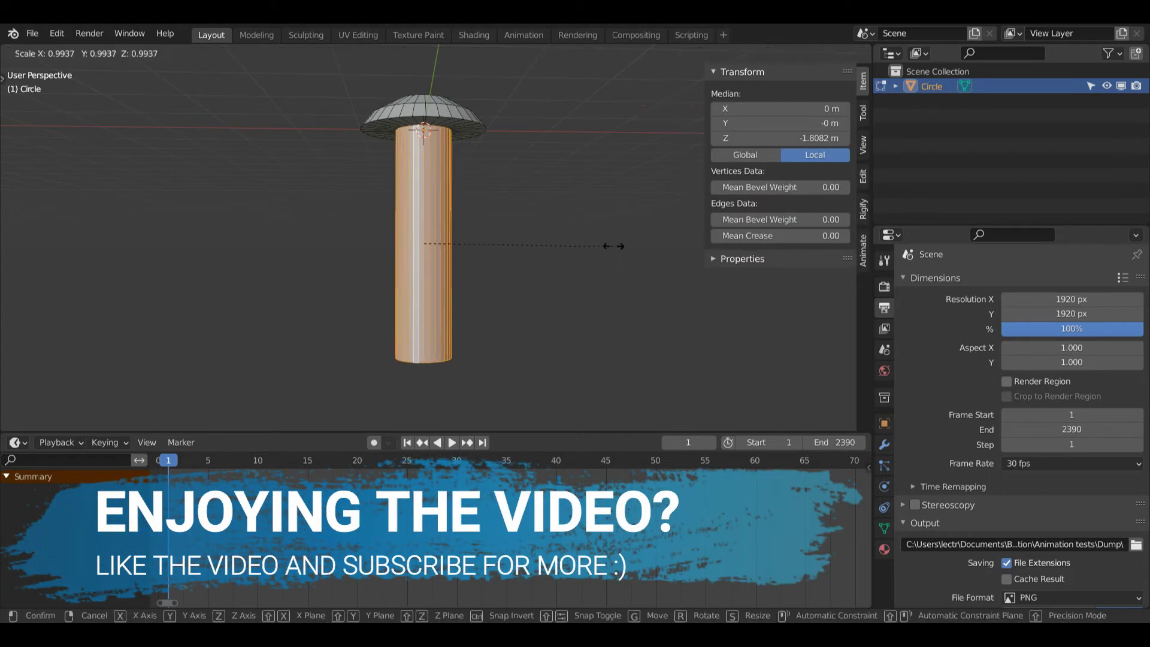
key(shift+z)
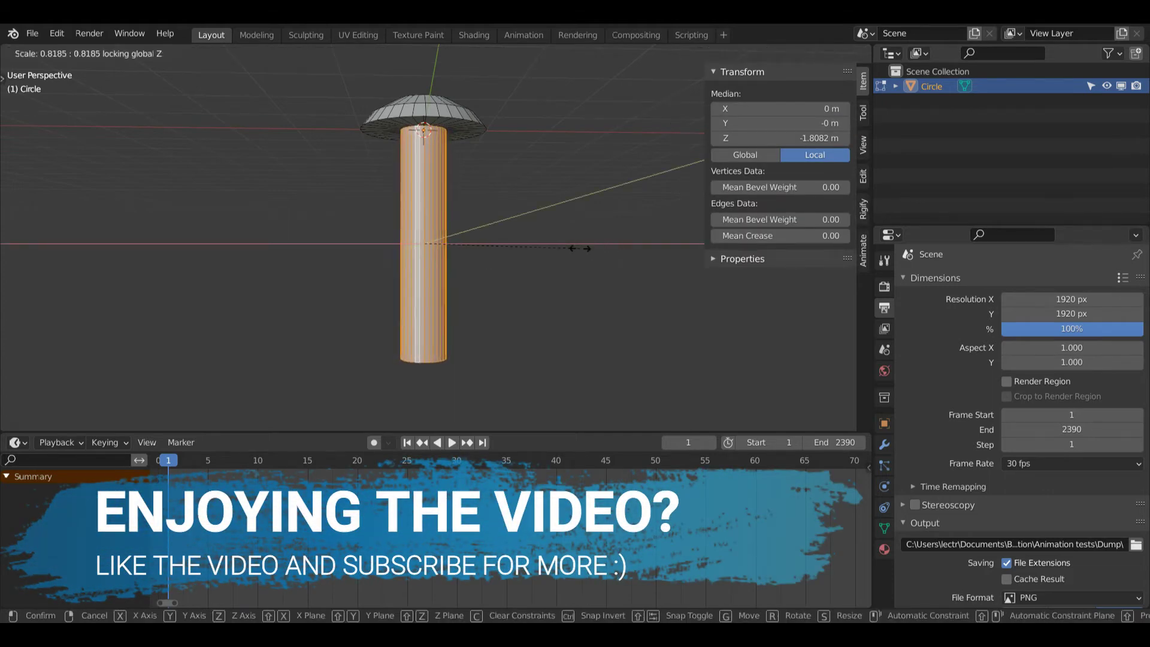
click(562, 248)
- Select the edge loop at the shaft's lower end and close it with a Grid Fill using a span of 1
middle_drag(561, 248, 562, 183)
click(141, 54)
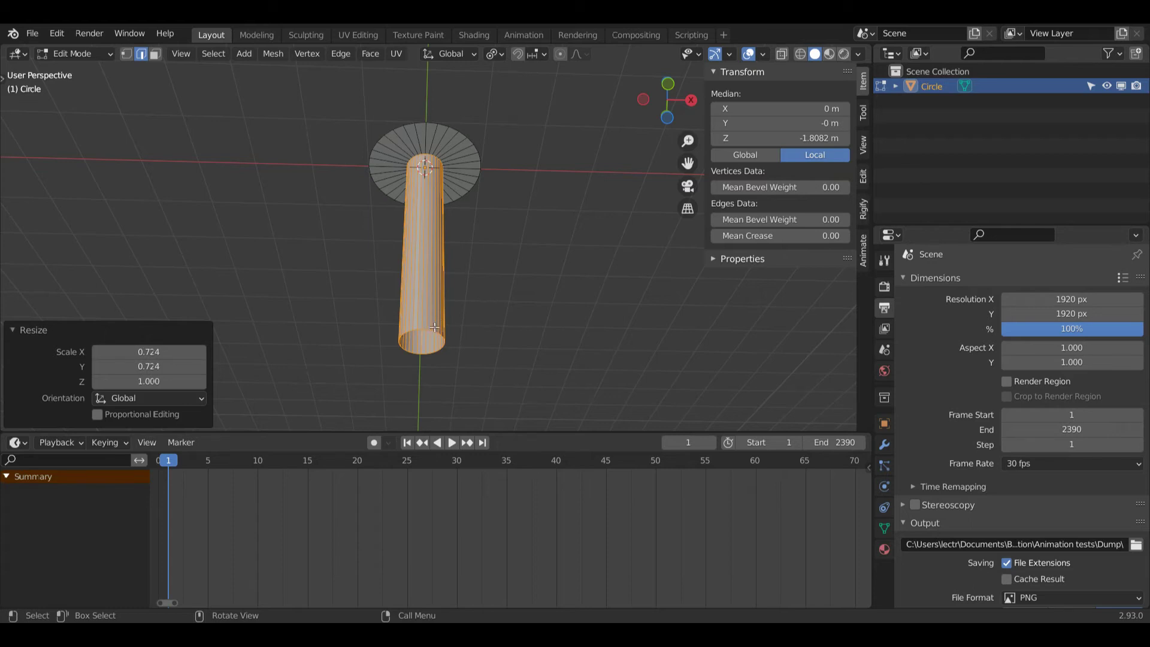
alt+click(453, 323)
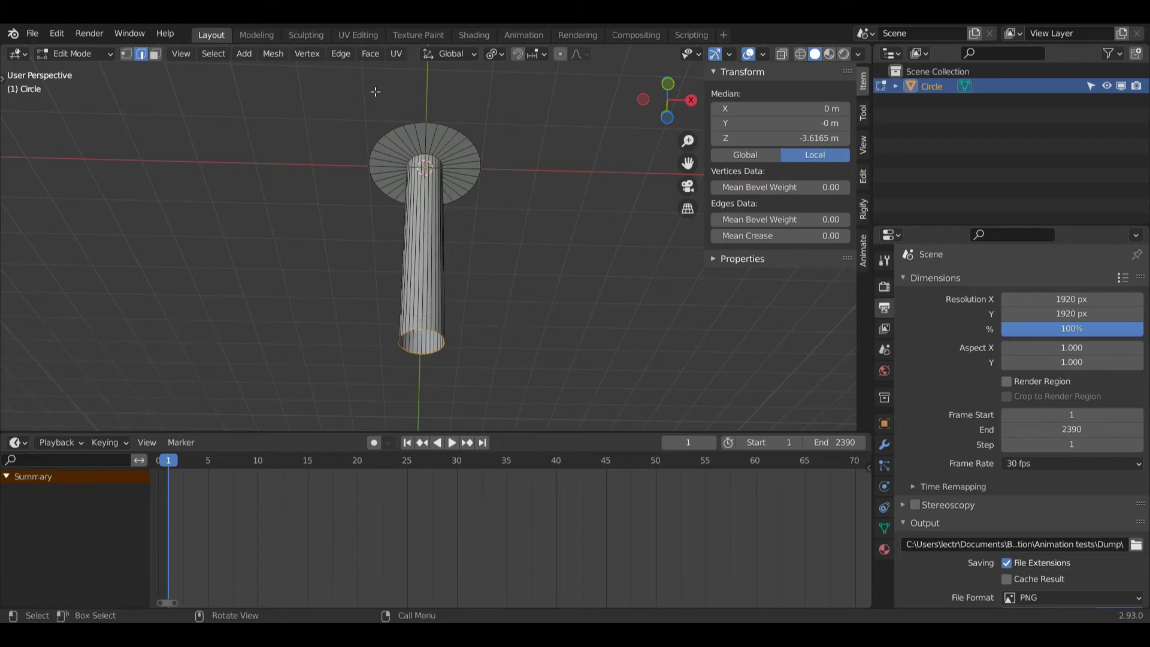
click(370, 53)
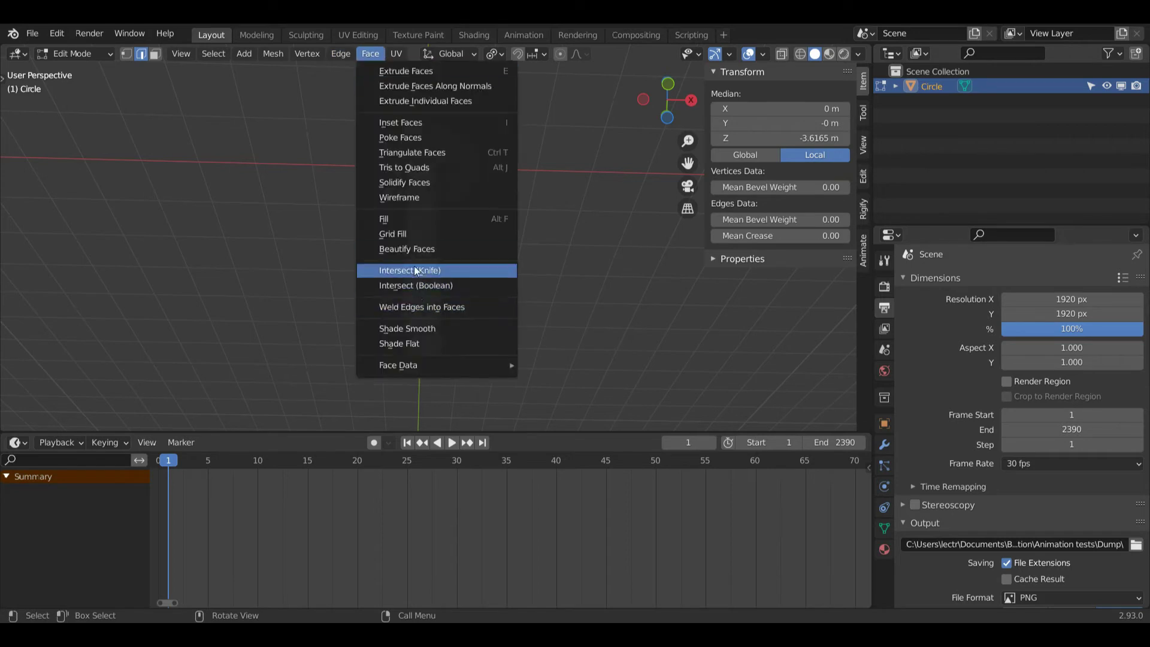
click(393, 233)
click(160, 382)
text(1)
key(Return)
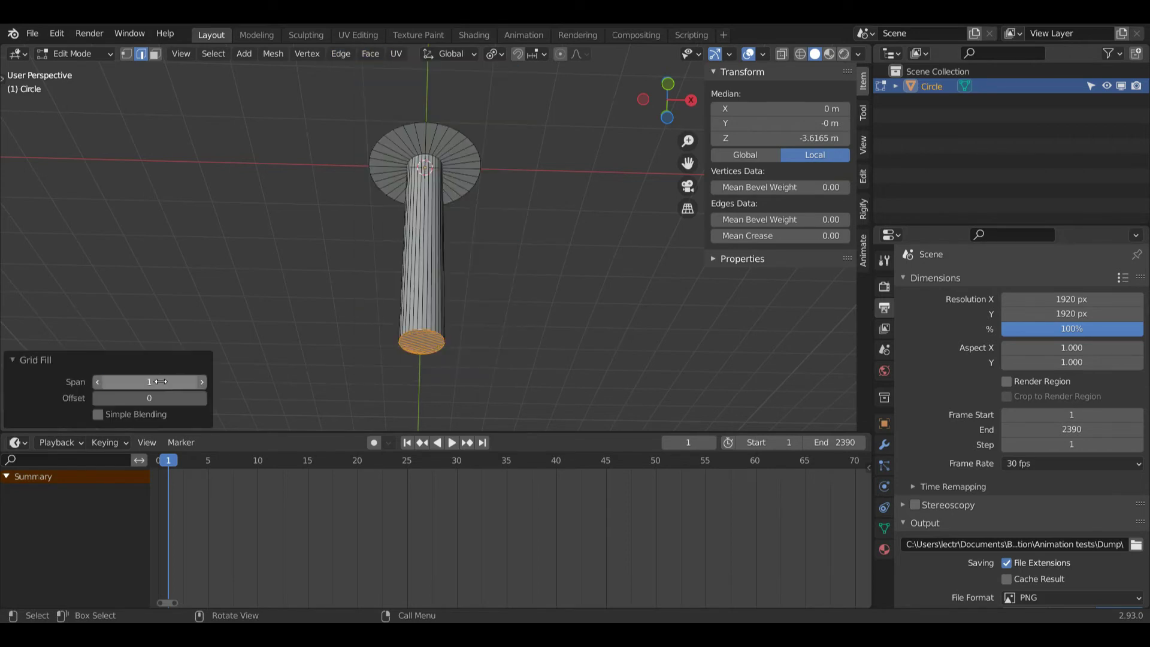
- Add 10 evenly spaced horizontal loop cuts around the screw shaft
middle_drag(413, 252, 431, 227)
key(ctrl+r)
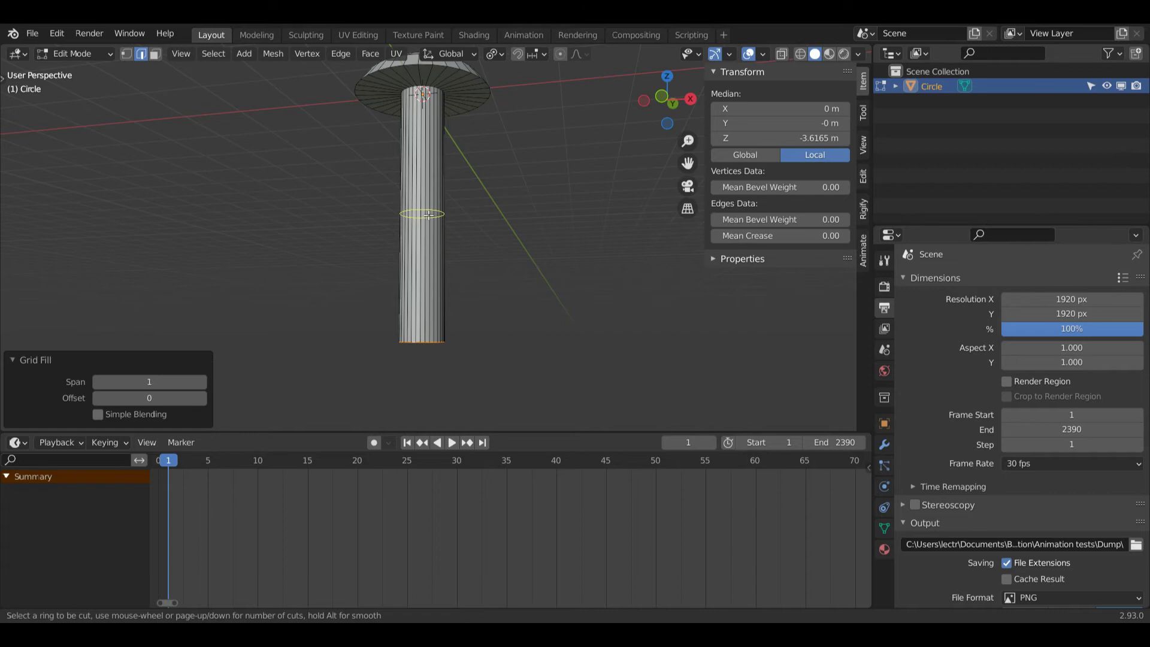
click(429, 214)
right_click(429, 214)
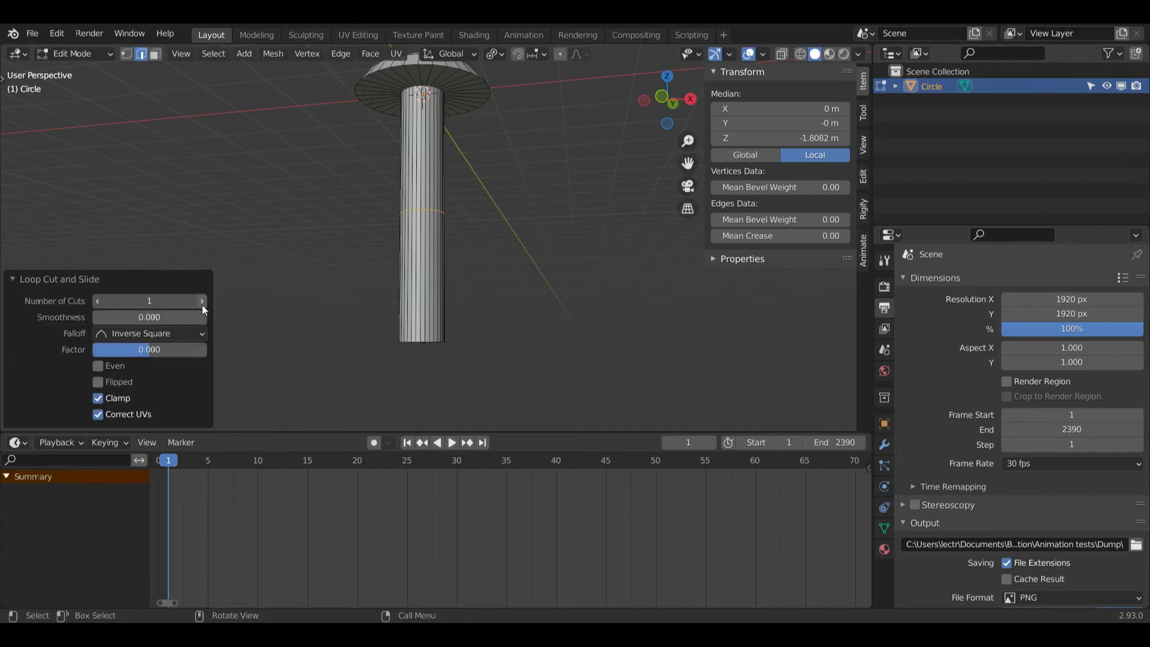
click(202, 307)
click(203, 306)
click(203, 306)
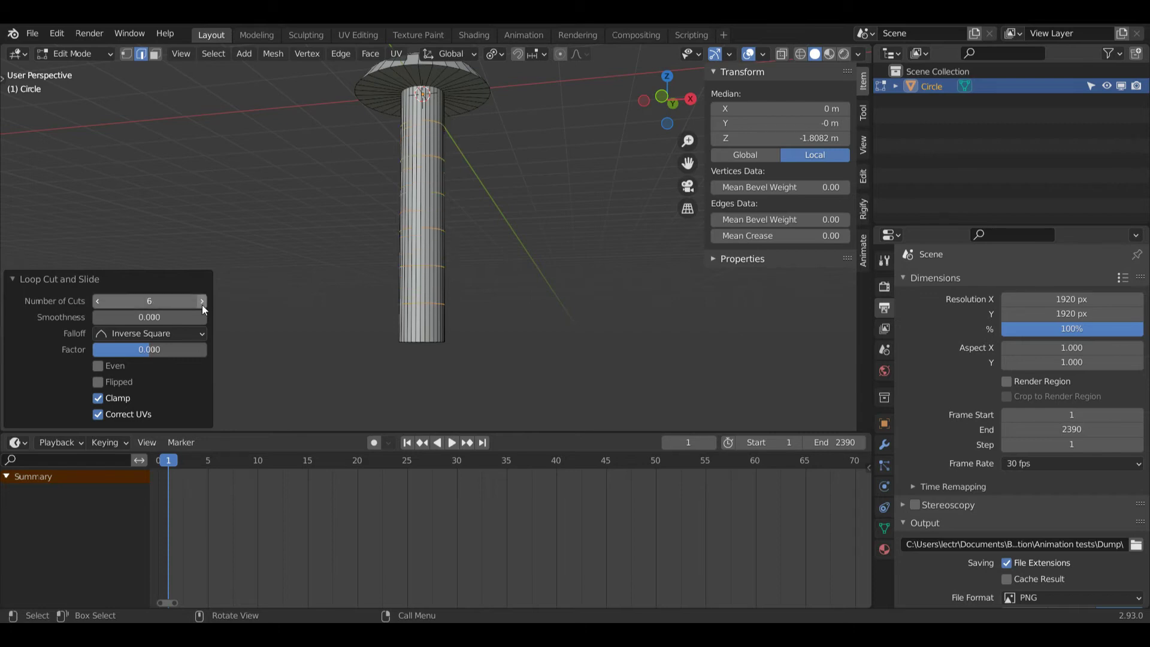
click(203, 306)
- Bevel the ten shaft loops into bands with an offset width of about 0.0757 m and 1 segment
drag(654, 103, 654, 112)
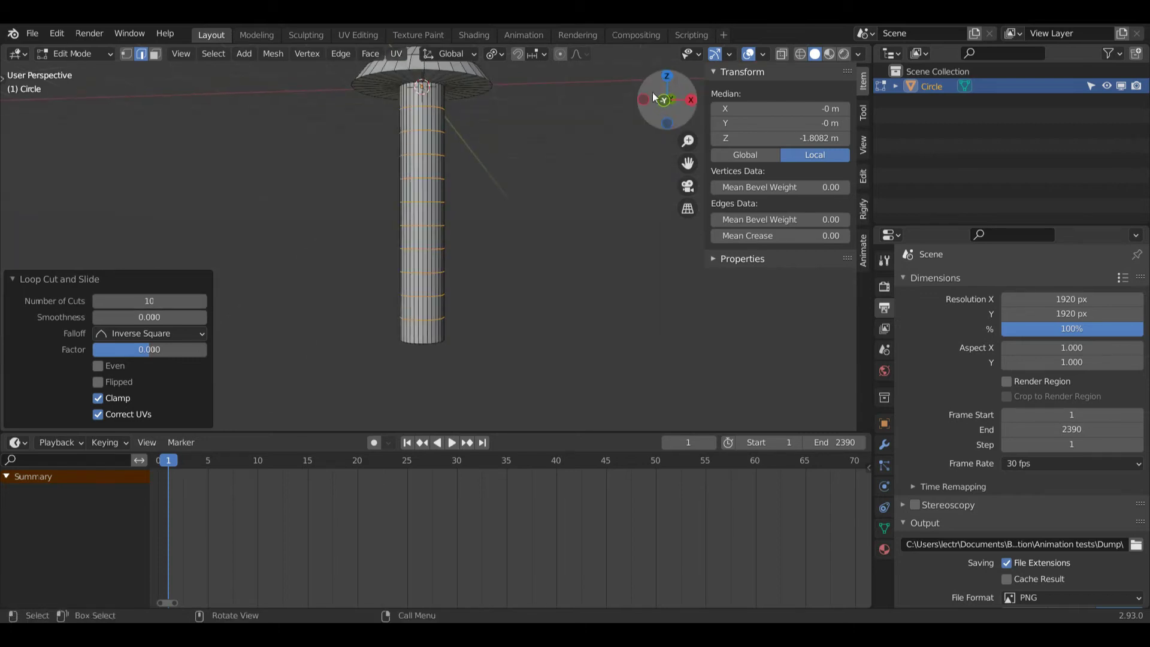
key(ctrl+b)
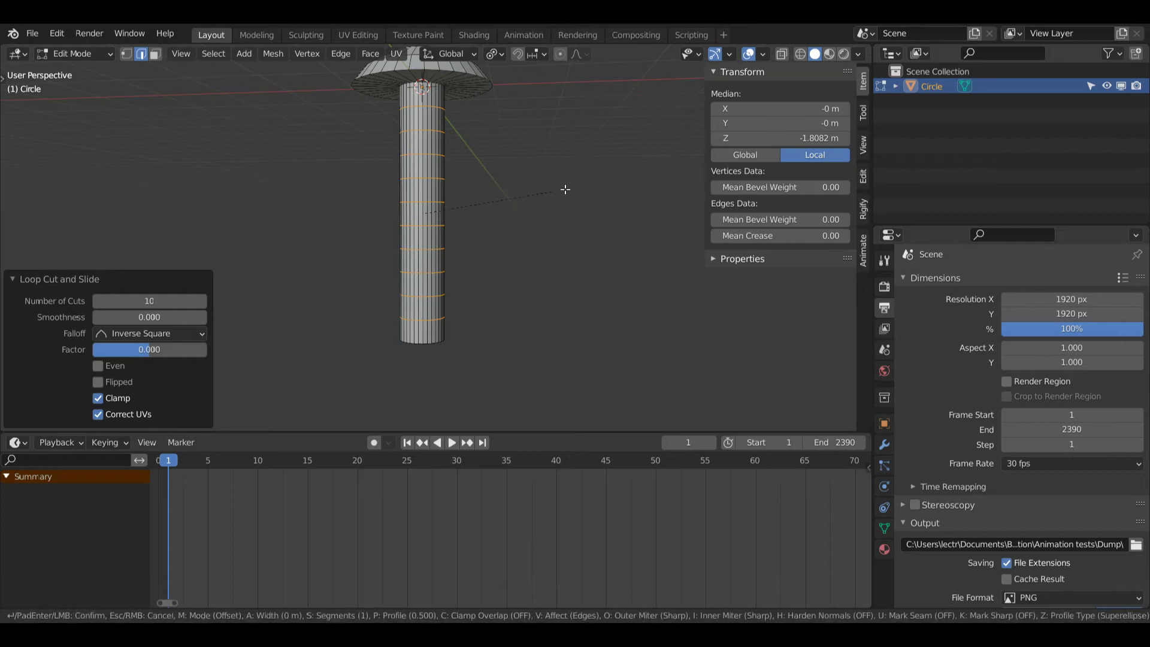
click(573, 189)
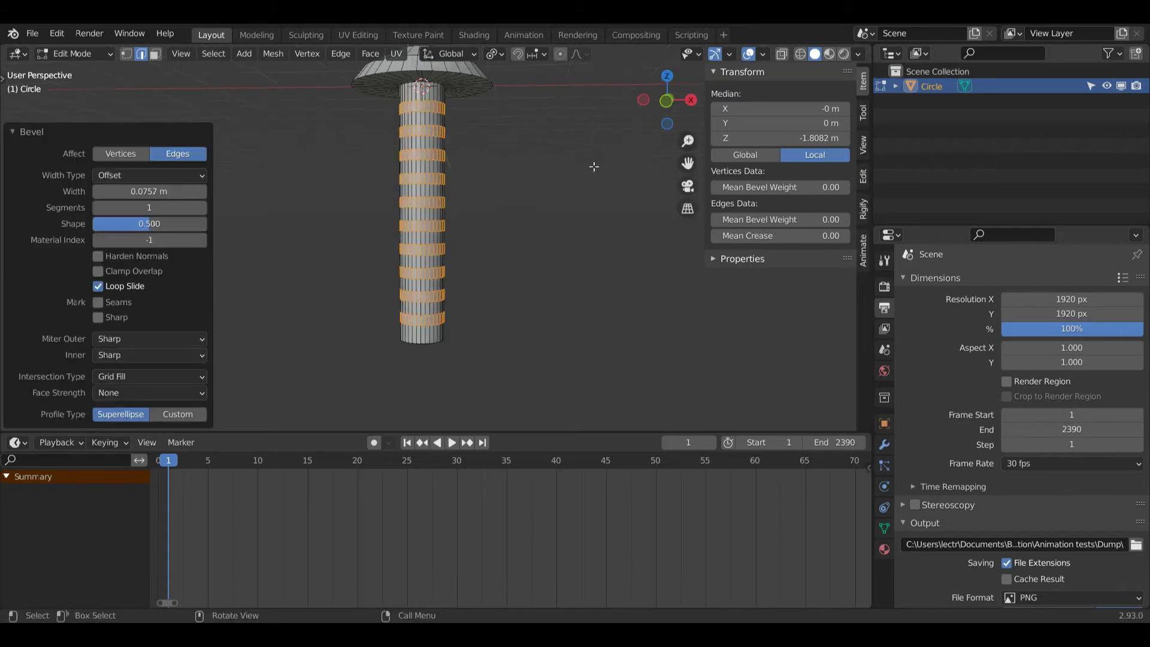
- Try to extrude the beveled shaft bands outward by scaling to 1.080 in X and Y, excluding Z
key(s)
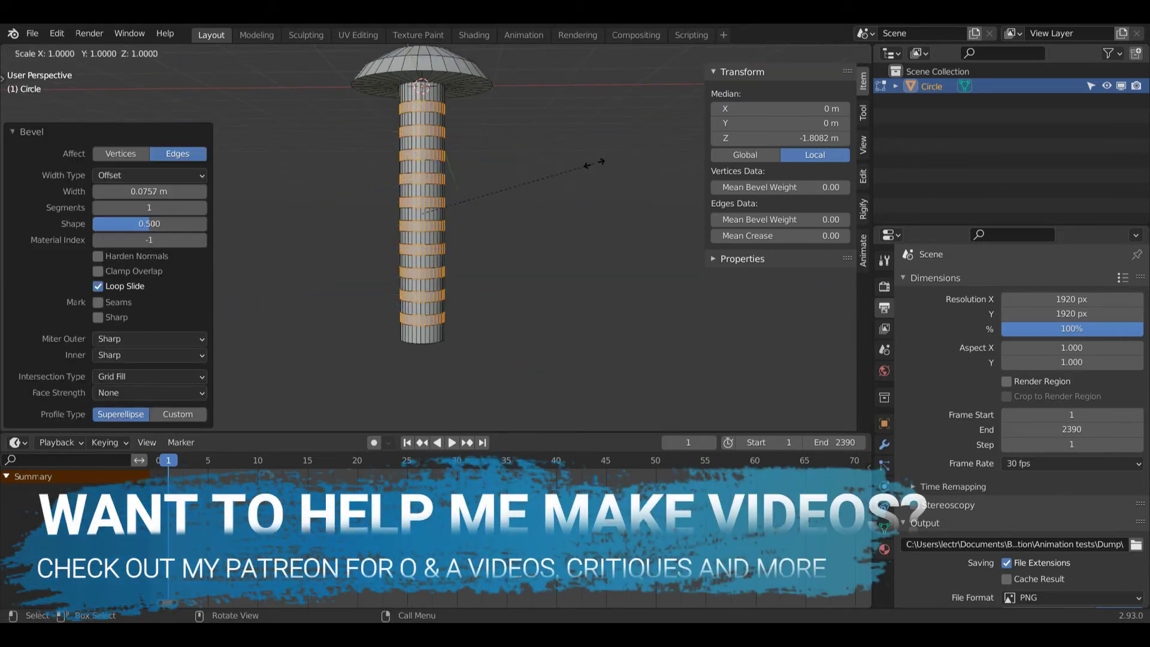
key(shift+z)
click(607, 161)
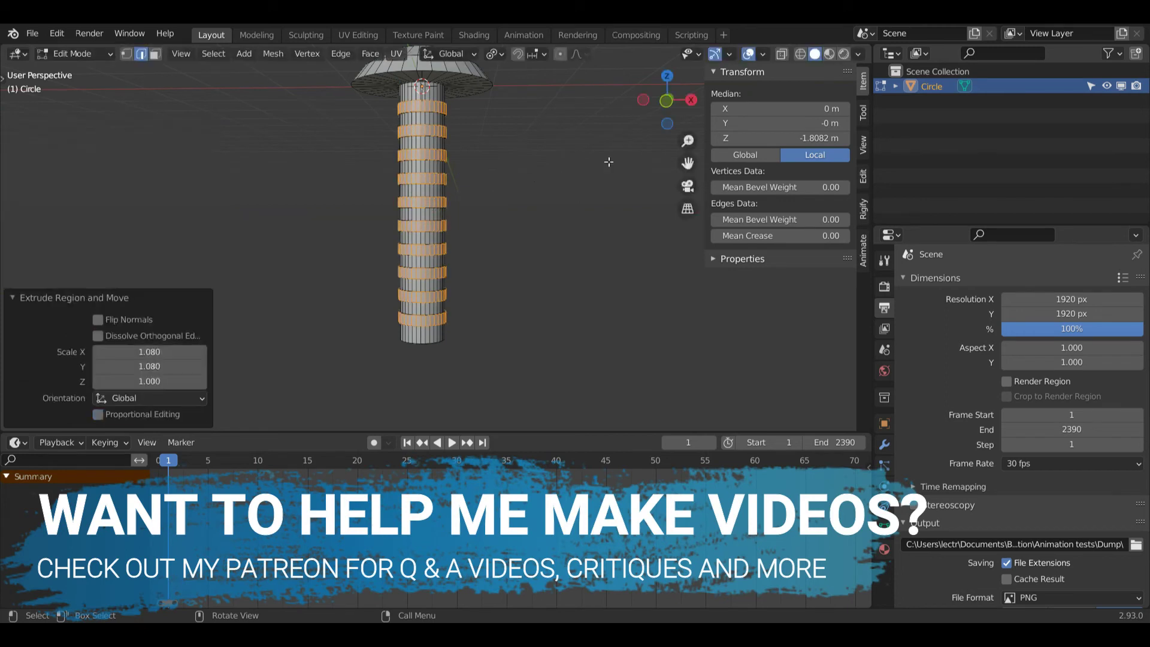
key(ctrl+z)
- Set the pivot point to Individual Origins and scale the extruded bands to about 1.123 in X and Y, excluding Z, as thread ridges
click(503, 54)
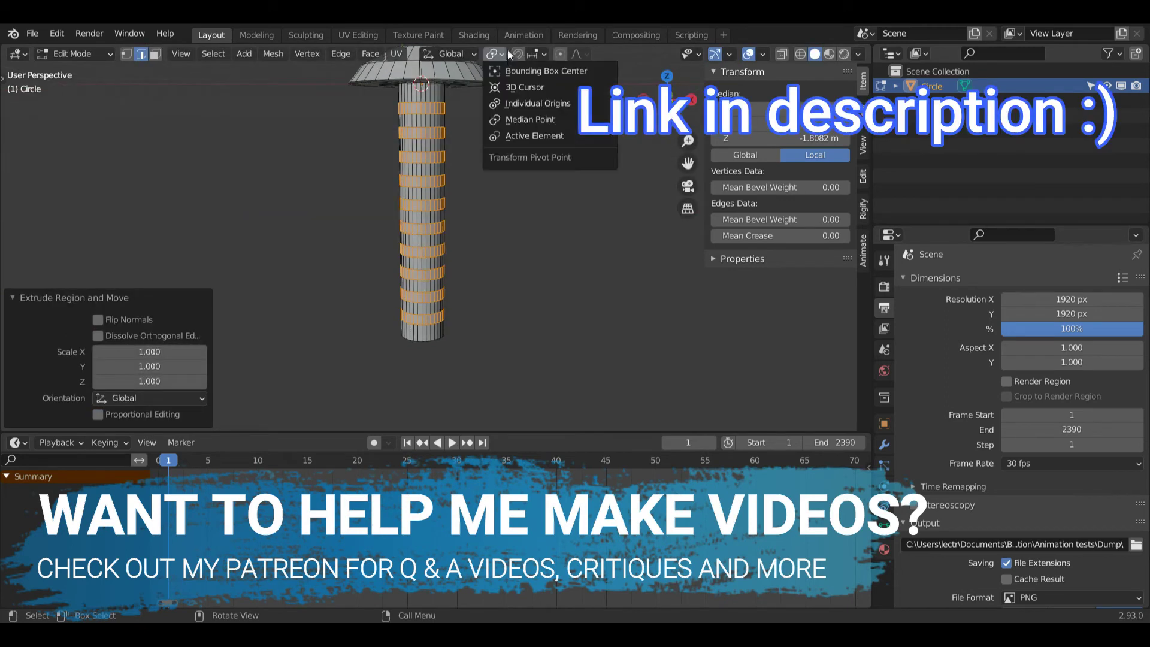
click(508, 105)
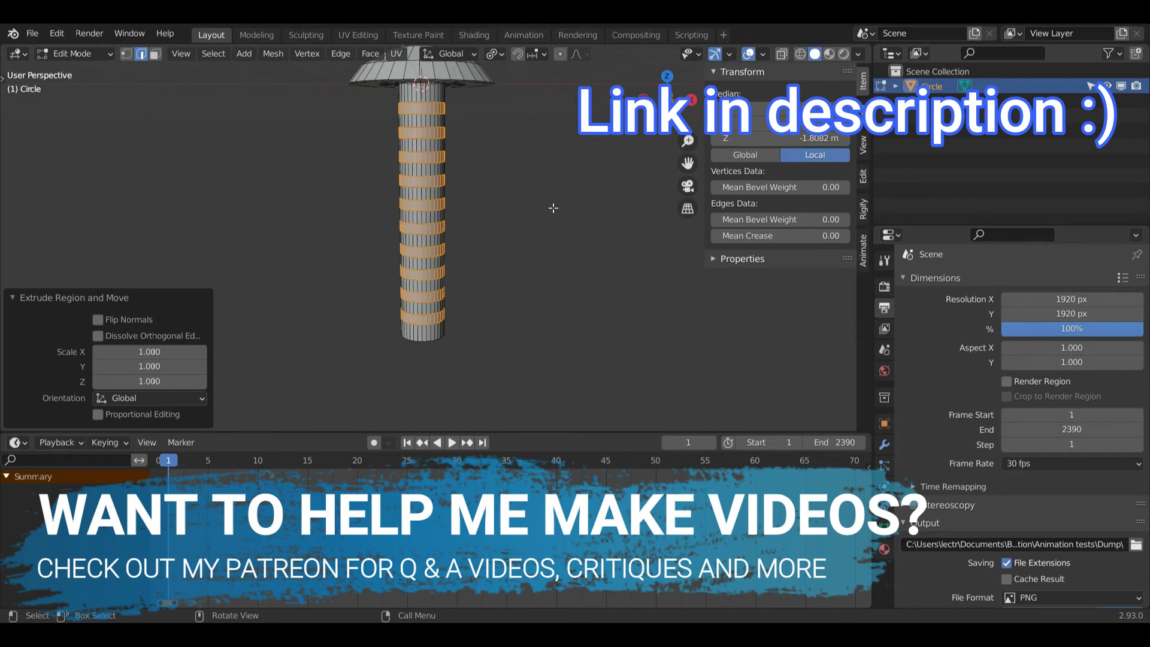
key(s)
key(shift+z)
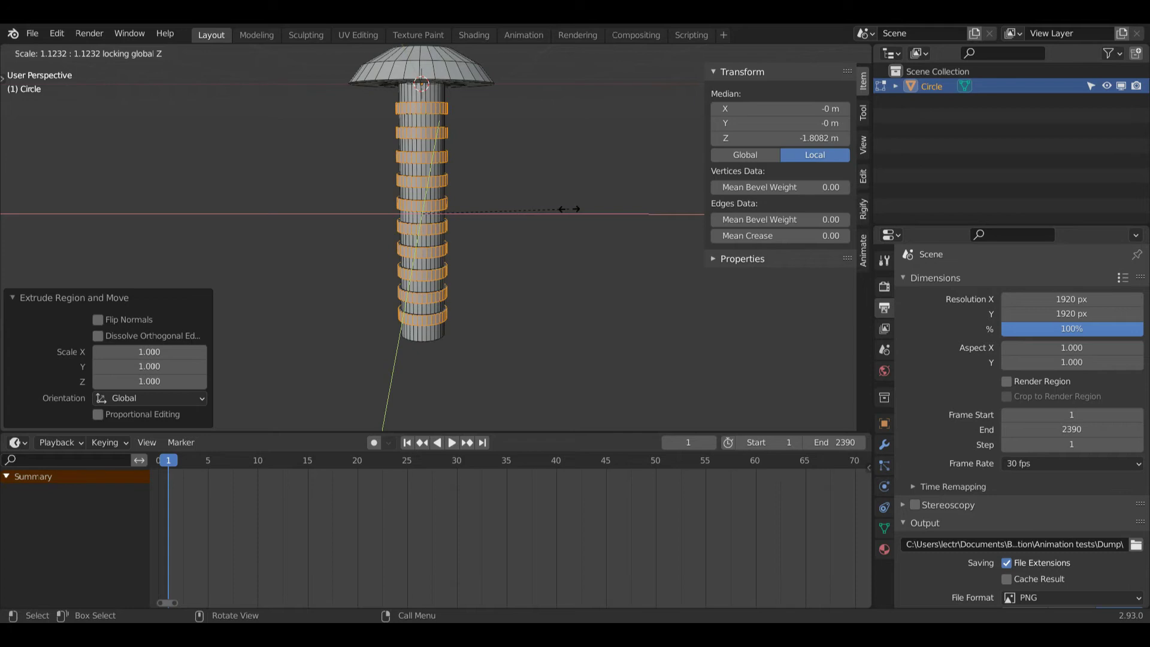
click(567, 209)
- Switch to Object Mode, shade the screw smooth and enable Auto Smooth at 30°
key(ctrl+Tab)
click(478, 130)
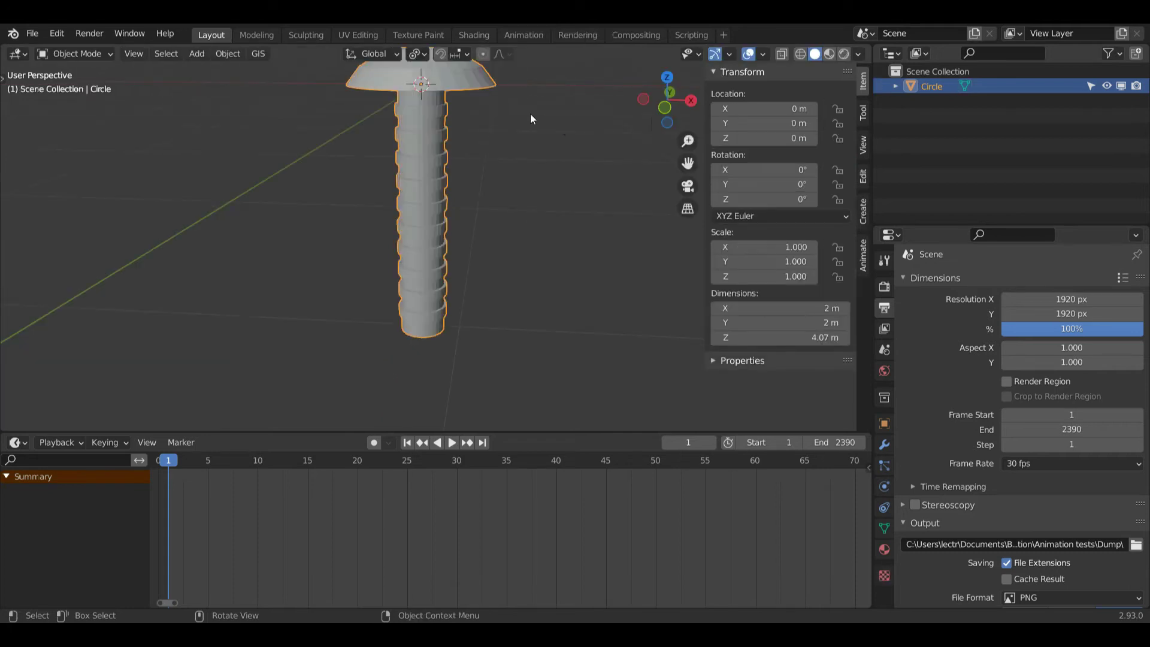
drag(675, 77, 612, 103)
right_click(540, 141)
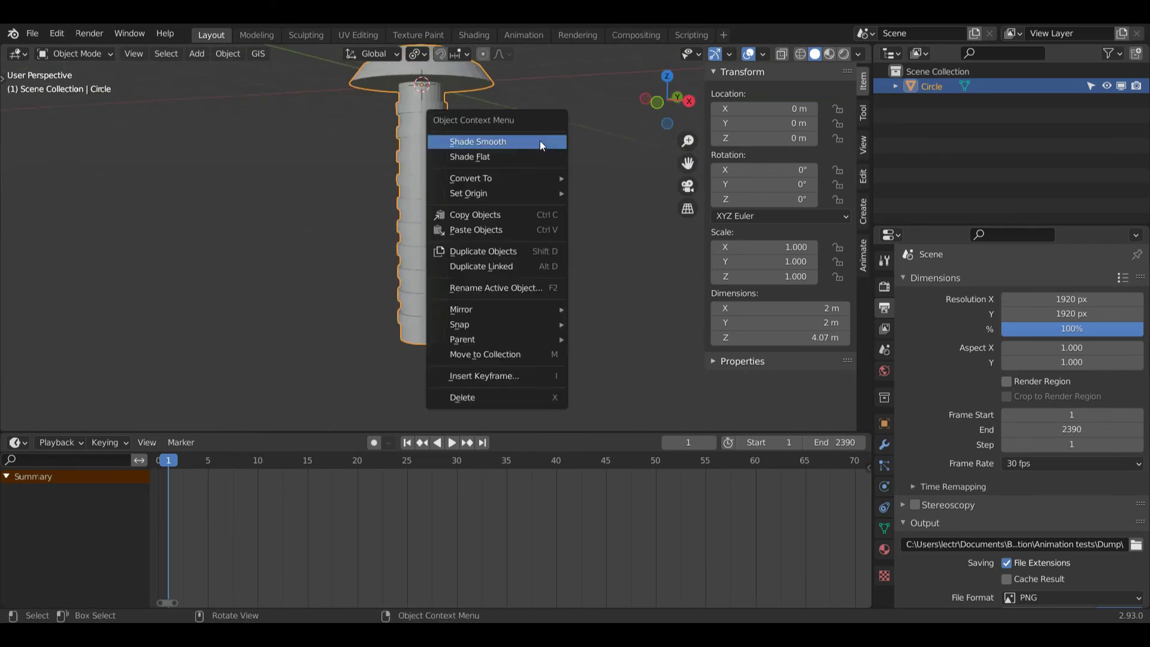
click(540, 142)
click(884, 527)
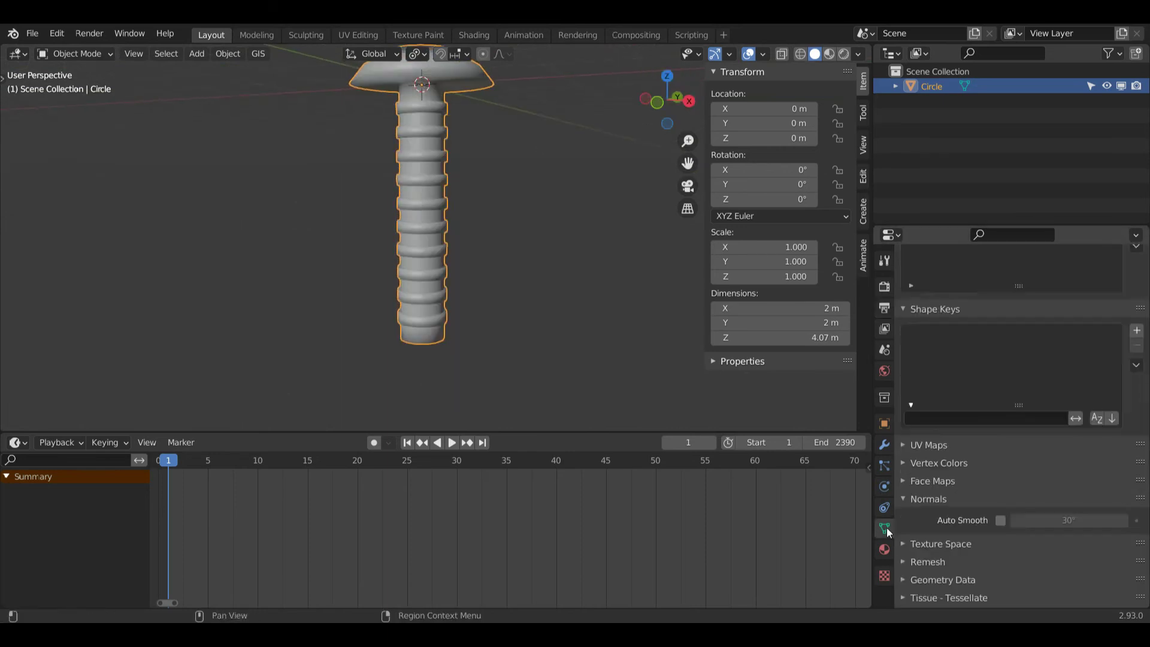
click(1001, 519)
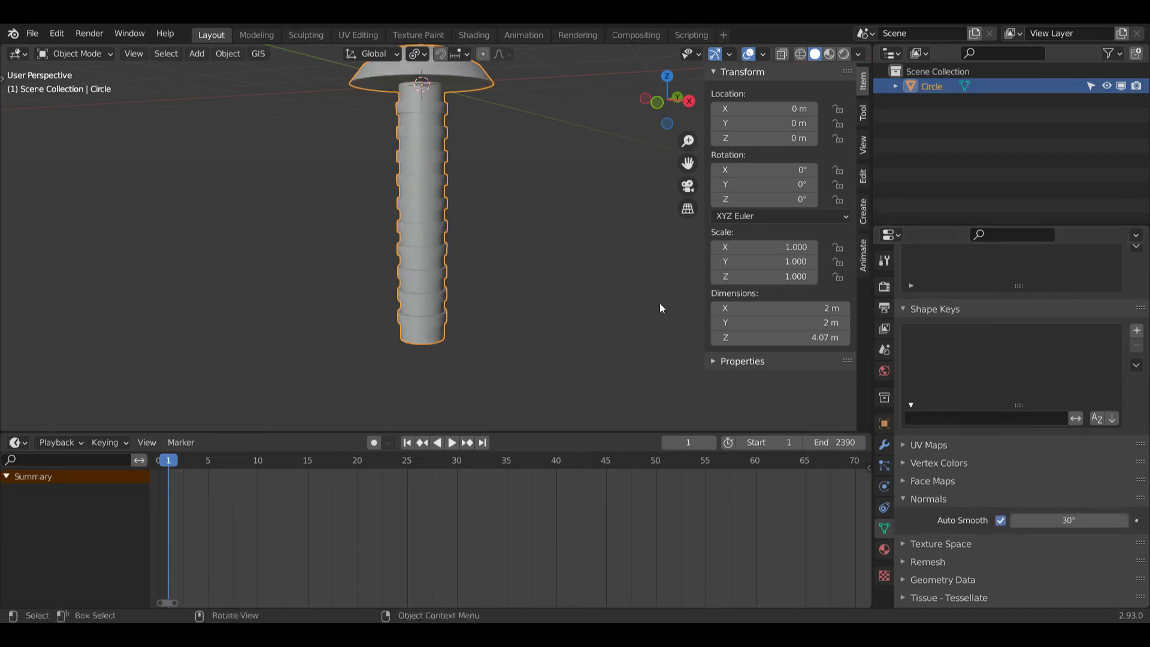
- Add a Subdivision Surface modifier to the screw
drag(674, 101, 642, 120)
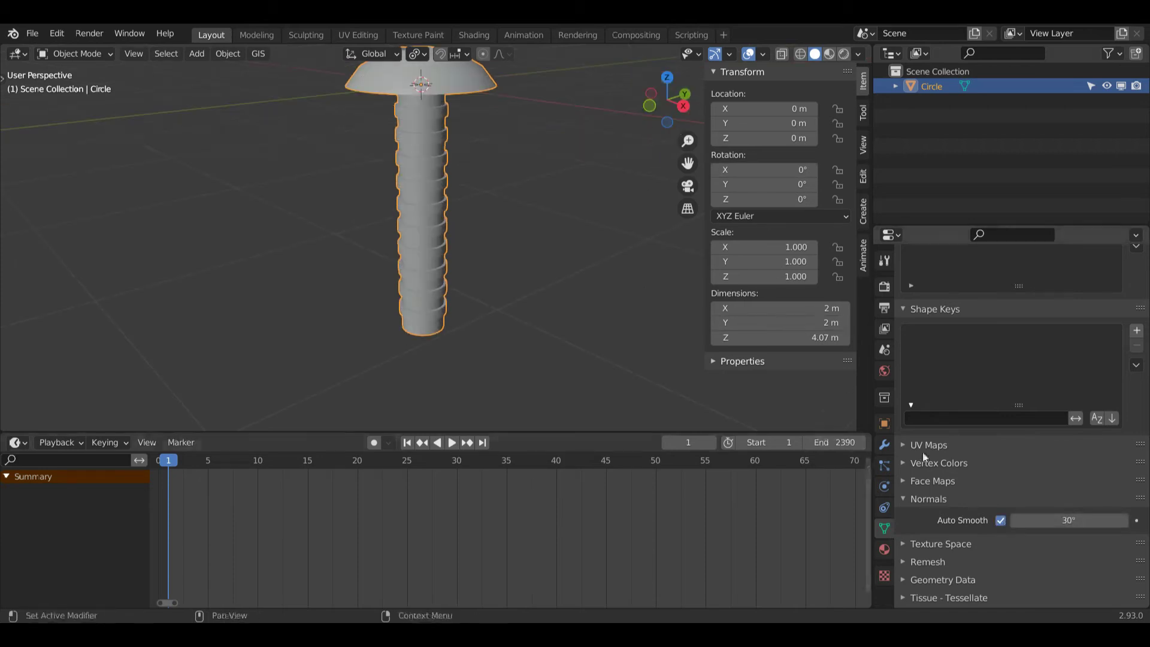
click(884, 443)
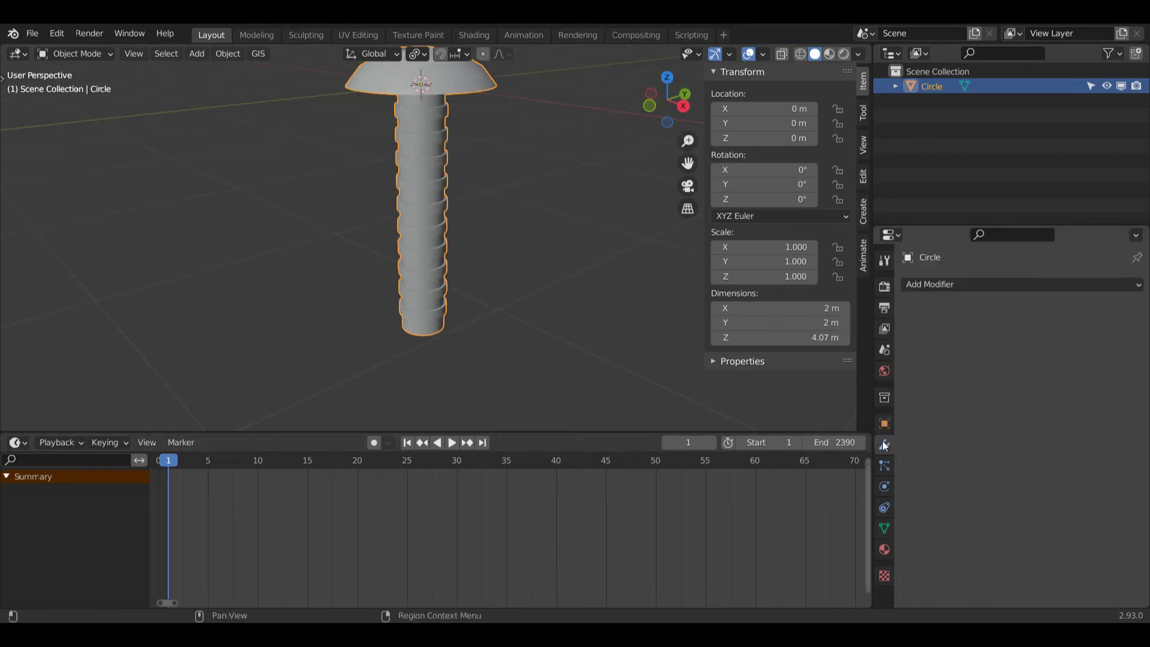
click(952, 284)
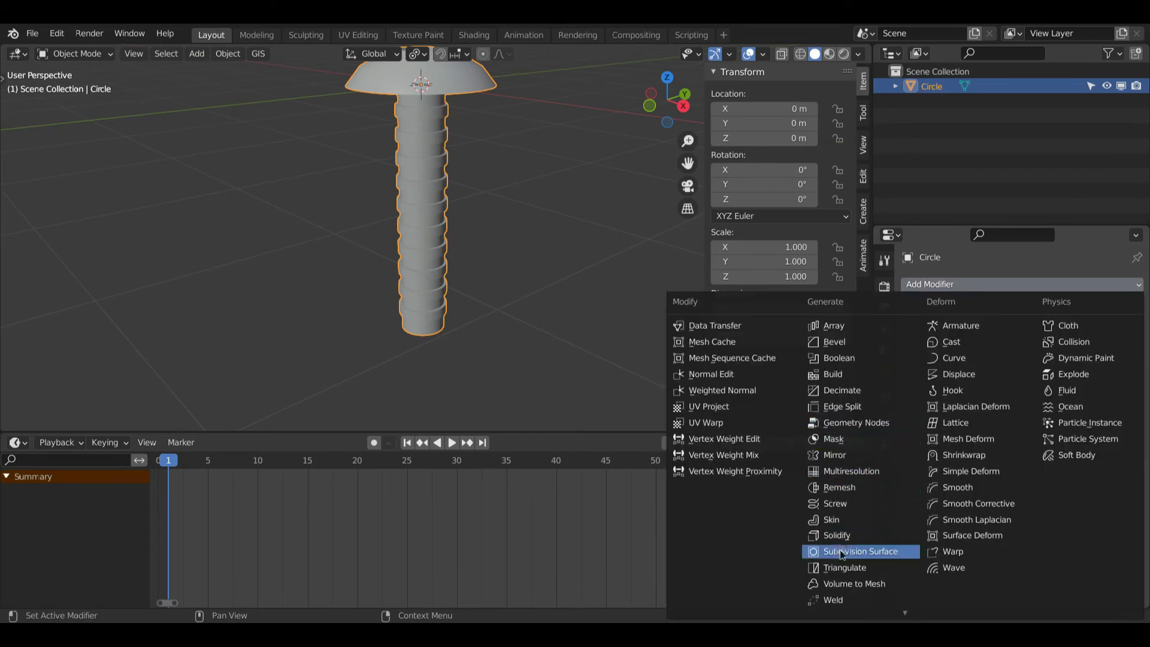
click(861, 551)
- In Edit Mode, select the head's outer rim edge loop together with the upper rim loop of the recess
key(ctrl+Tab)
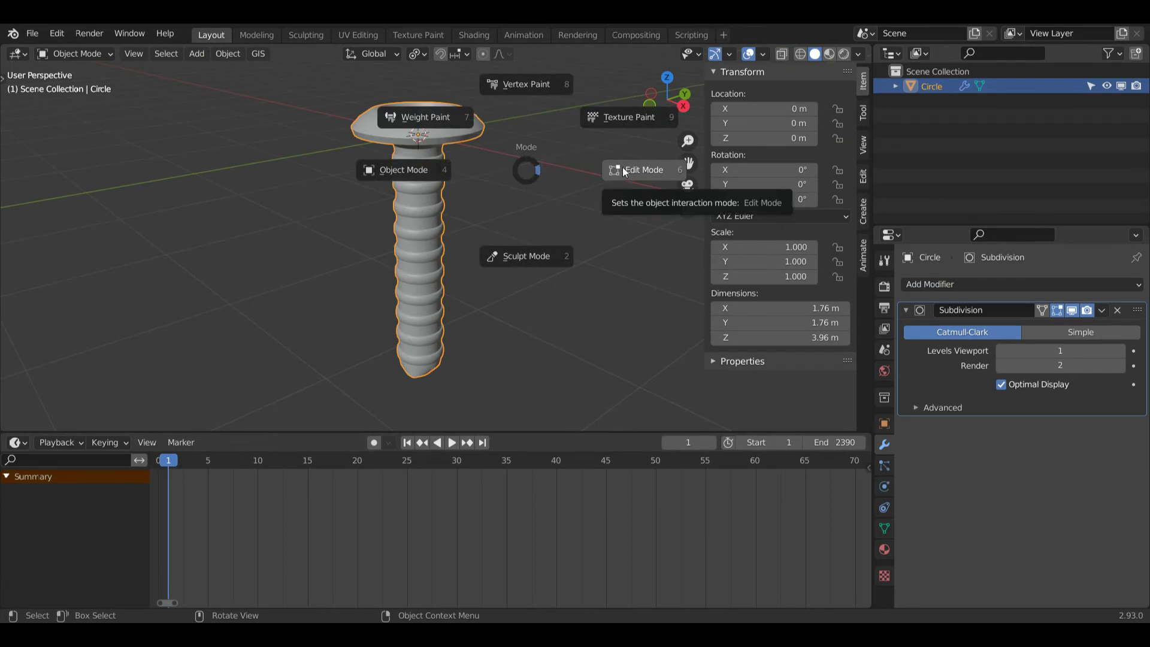
click(623, 170)
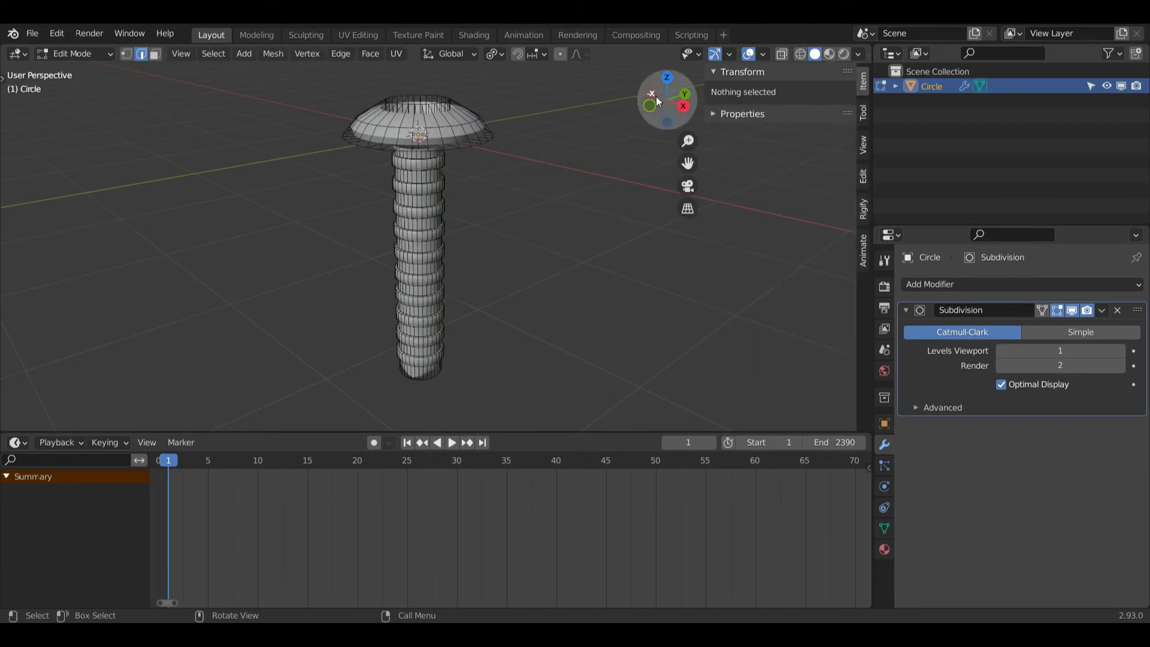
drag(661, 107, 502, 301)
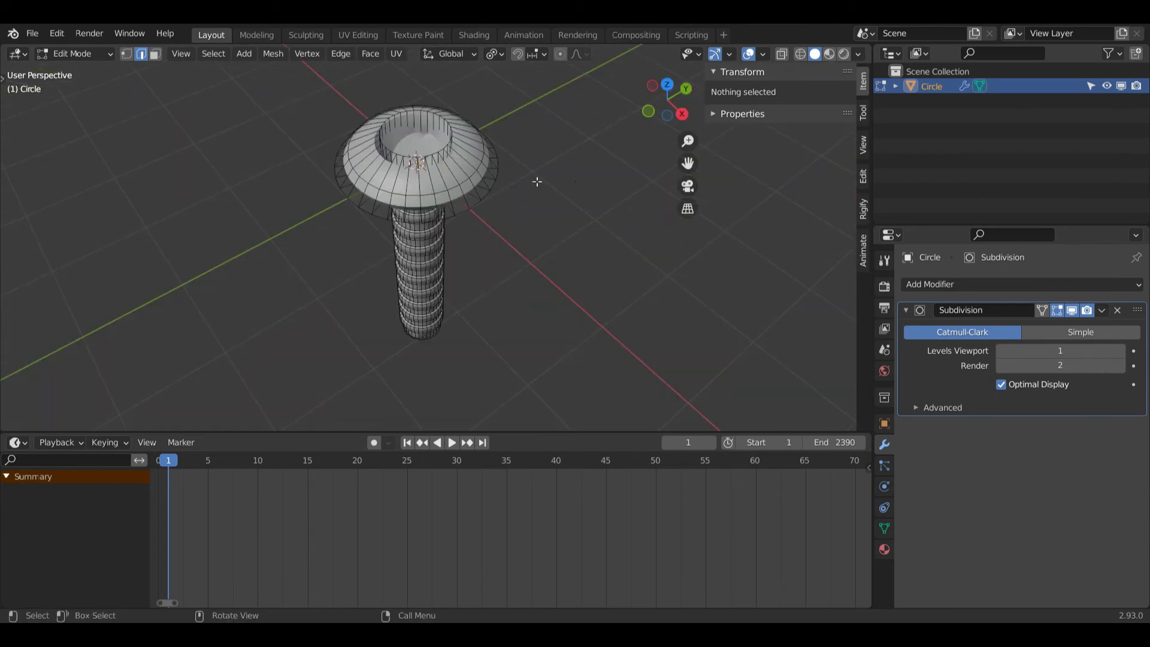
alt+click(471, 206)
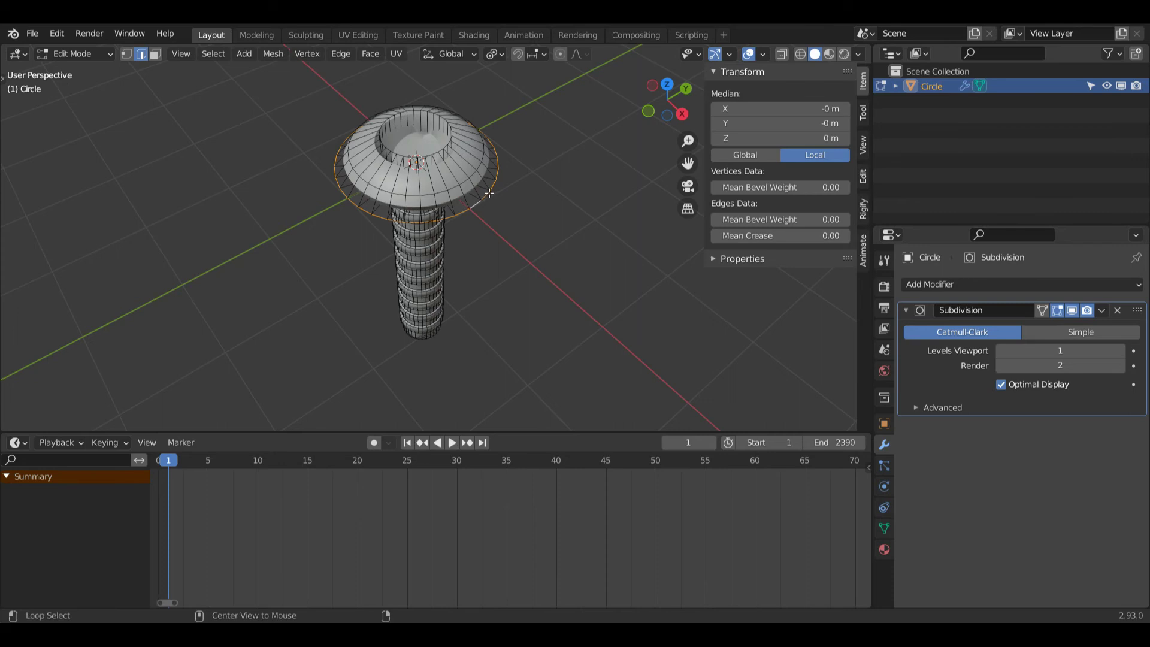
alt+shift+click(446, 146)
alt+shift+click(441, 152)
key(ctrl+z)
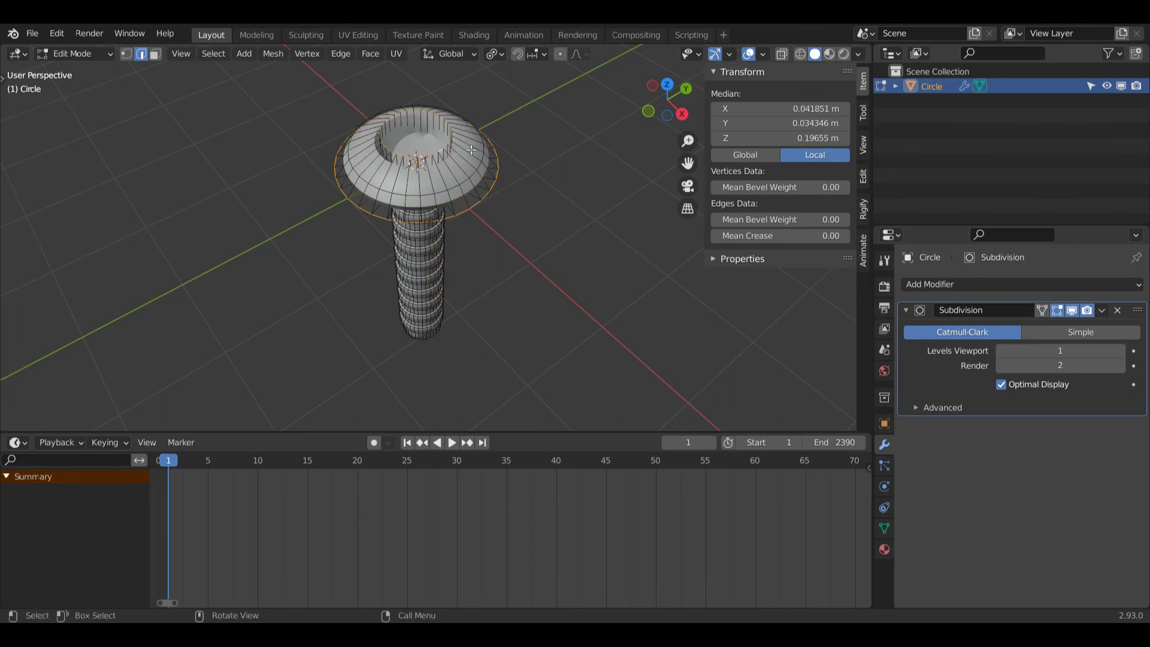
- Turn on X-ray and add the recess's bottom edge loop and the shaft's lower end loop to the selection
click(785, 54)
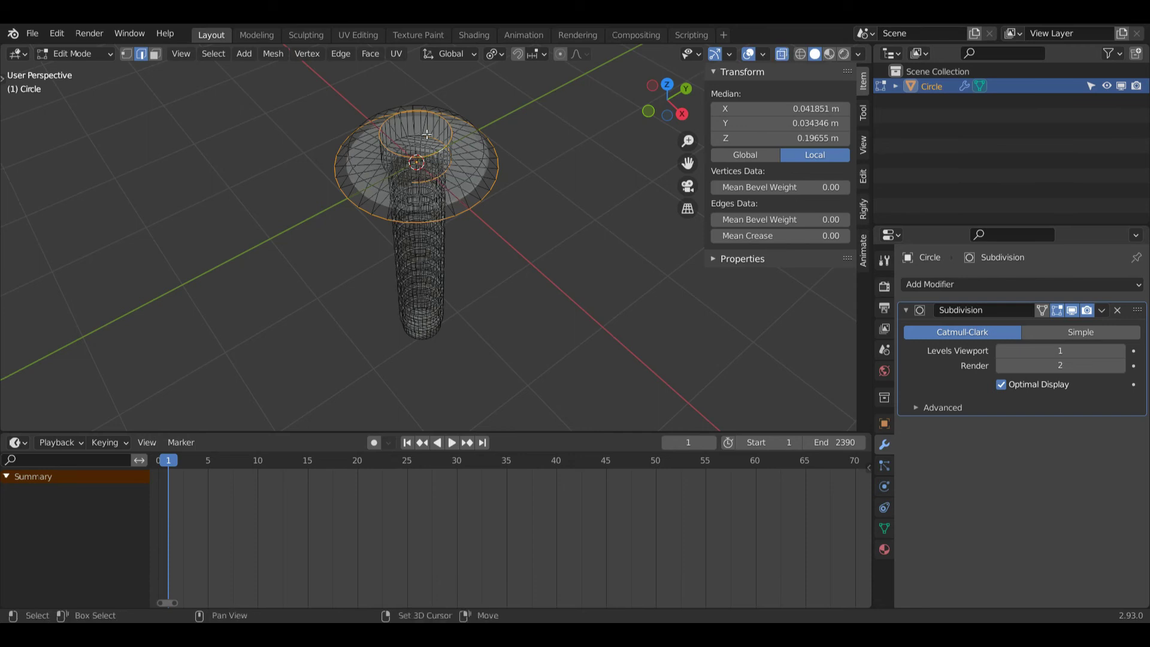
drag(646, 91, 746, 105)
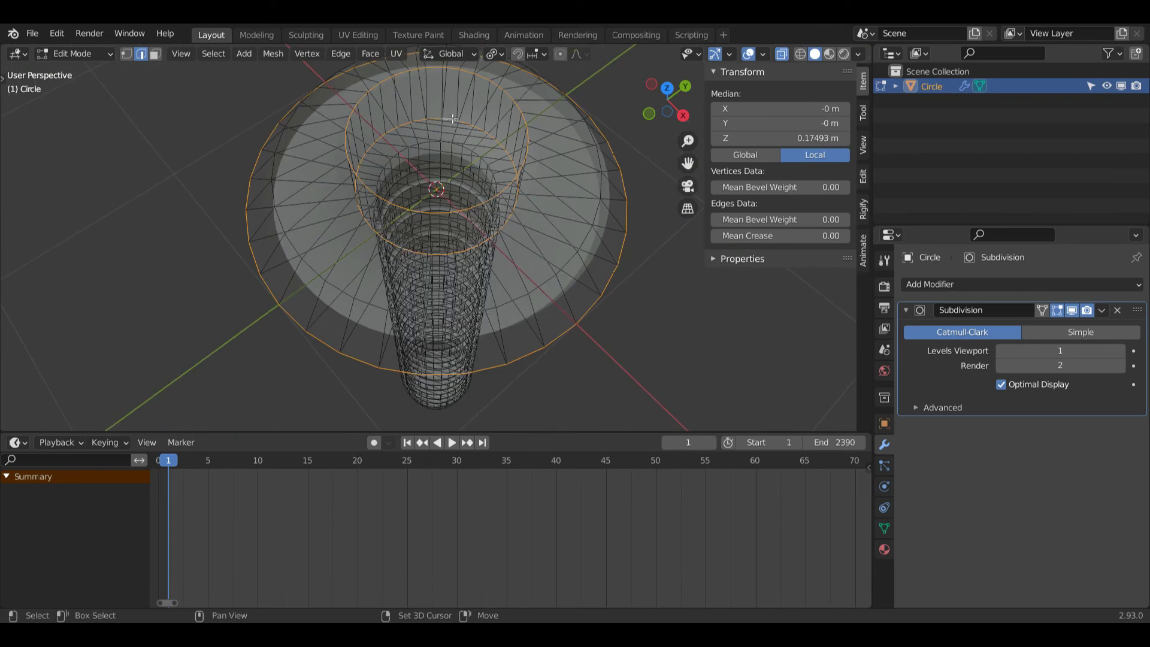
drag(667, 102, 664, 46)
alt+click(316, 291)
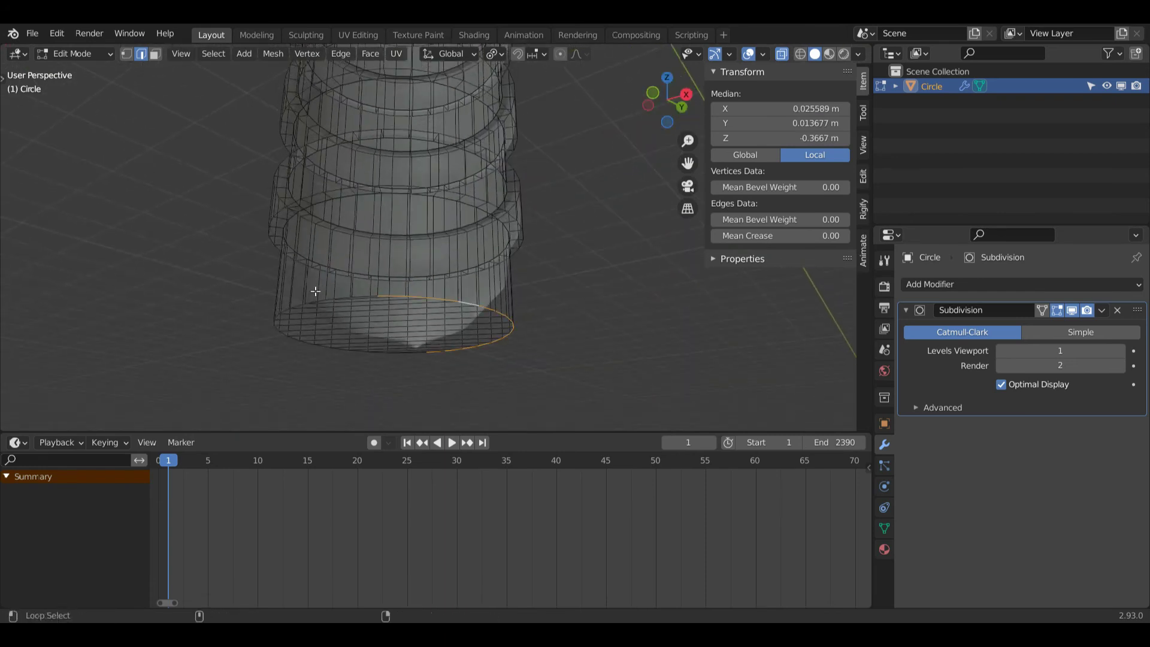
alt+click(313, 300)
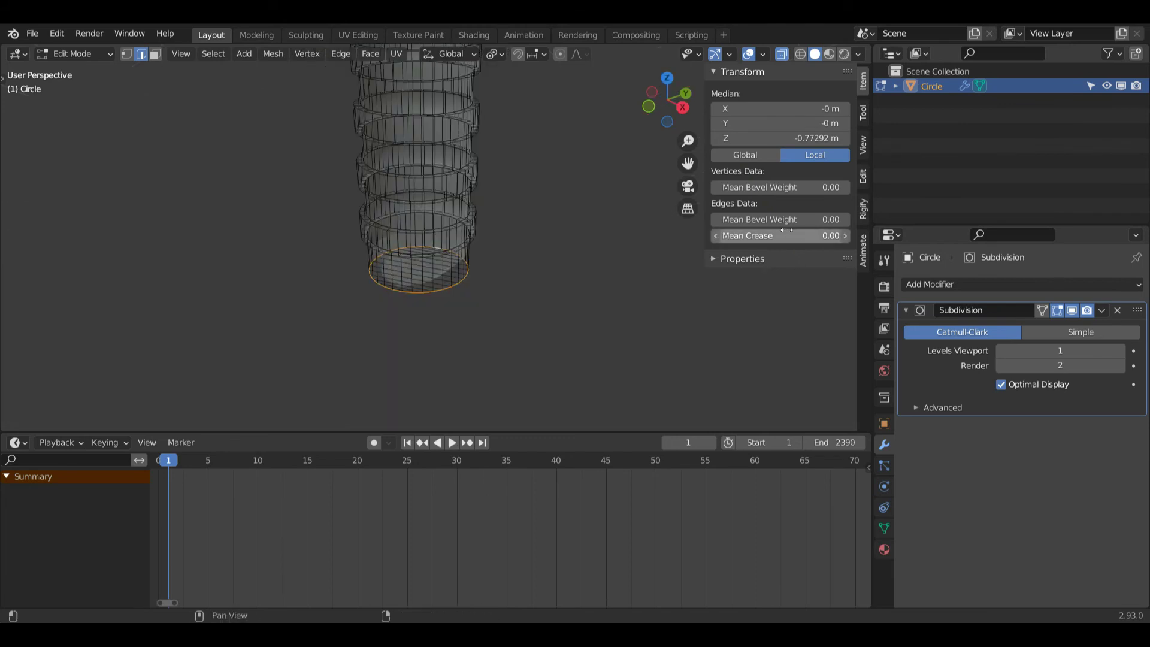
- Set the Mean Crease of the selected edge loops to 0.9, check the surface without overlays and turn off X-ray
drag(783, 235, 942, 238)
click(814, 241)
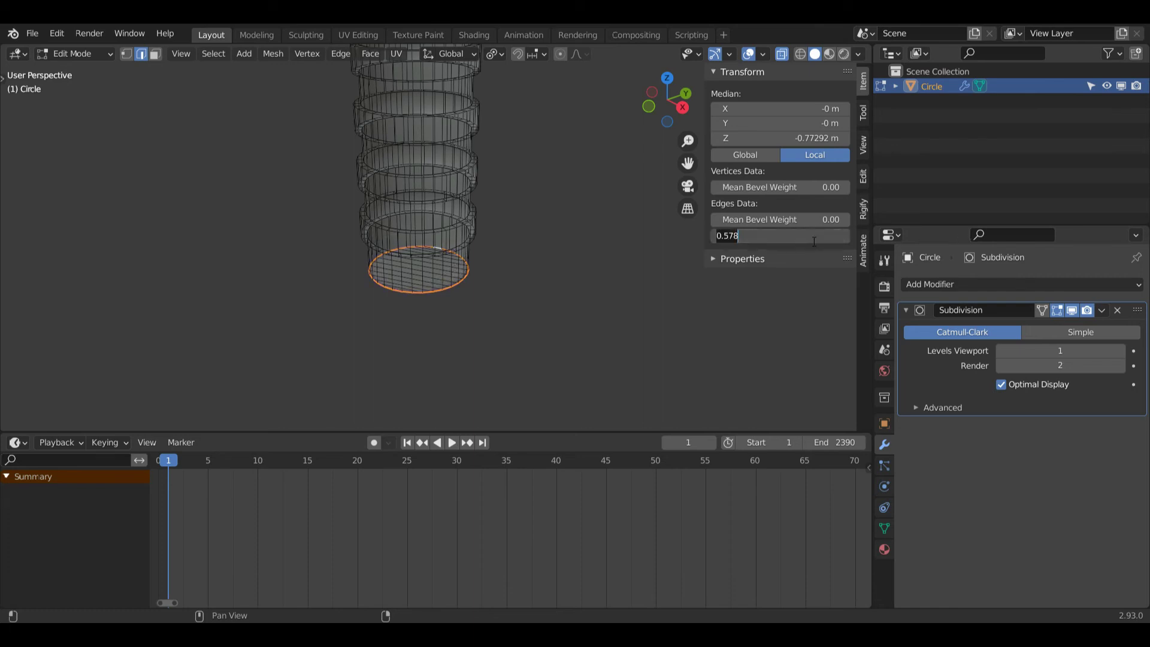
text(0.9)
key(Return)
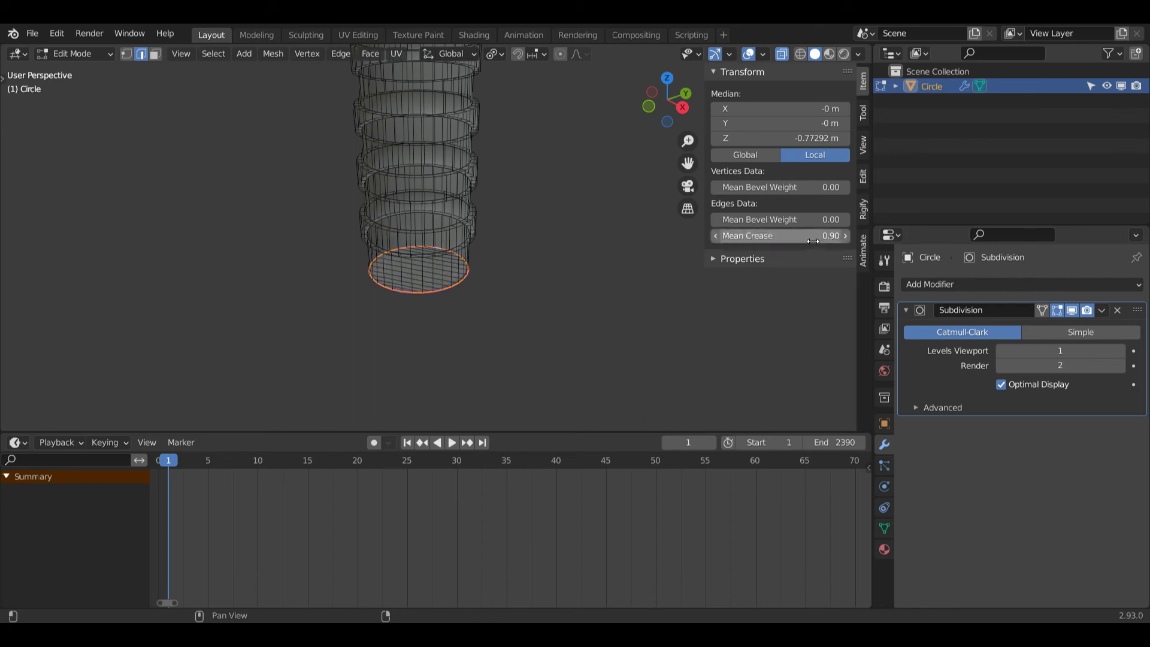
key(shift+alt+z)
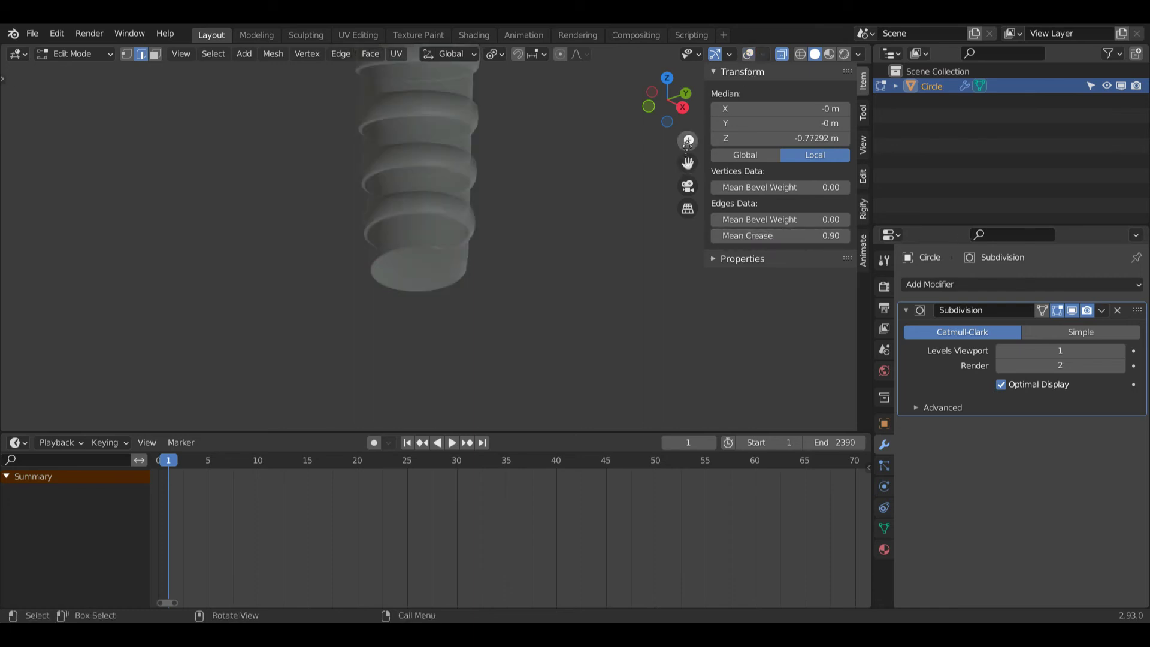
click(784, 54)
- Turn on X-ray and select only the edge loop at the top of the shaft beneath the screw head
drag(688, 141, 685, 146)
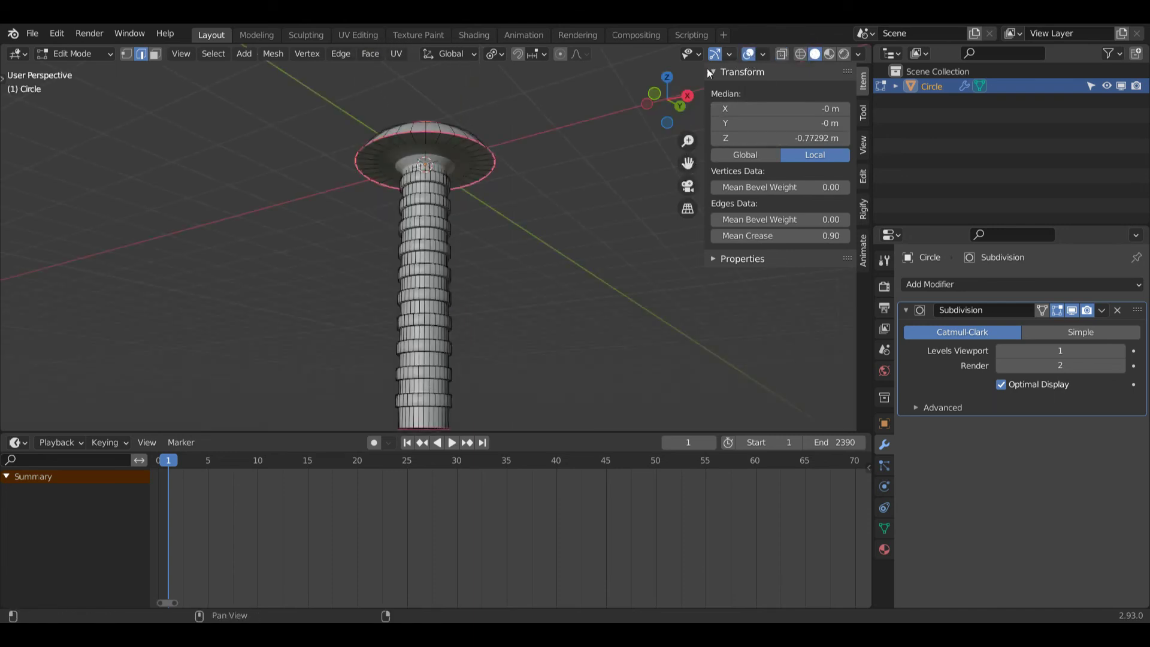
drag(687, 141, 690, 123)
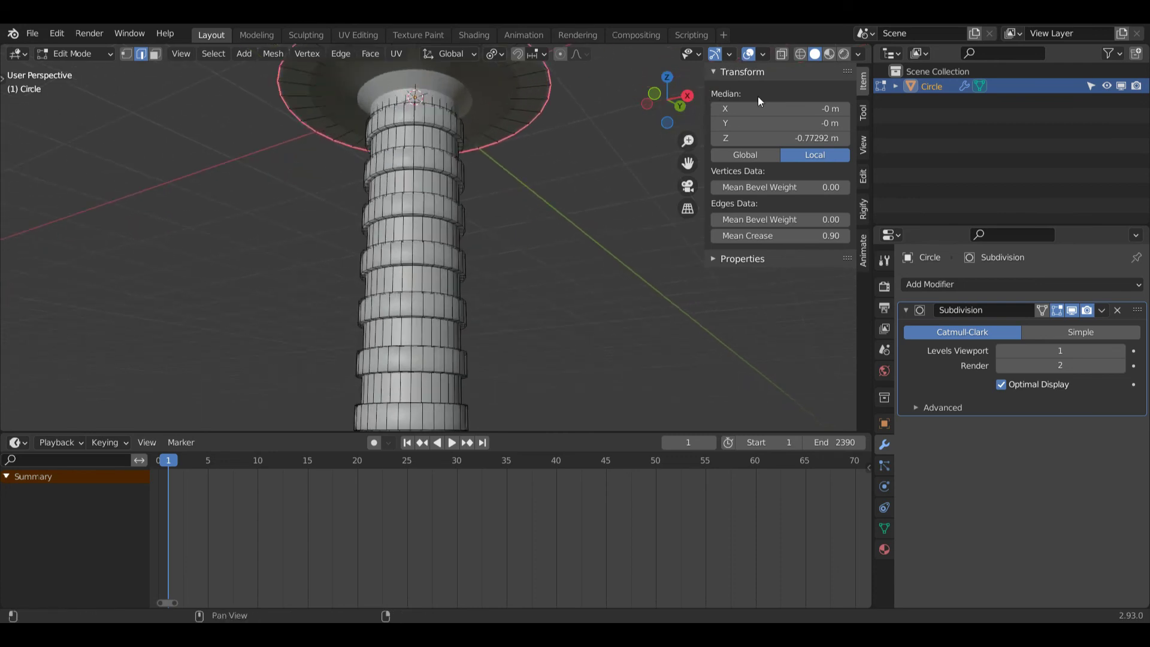
click(782, 54)
key(a)
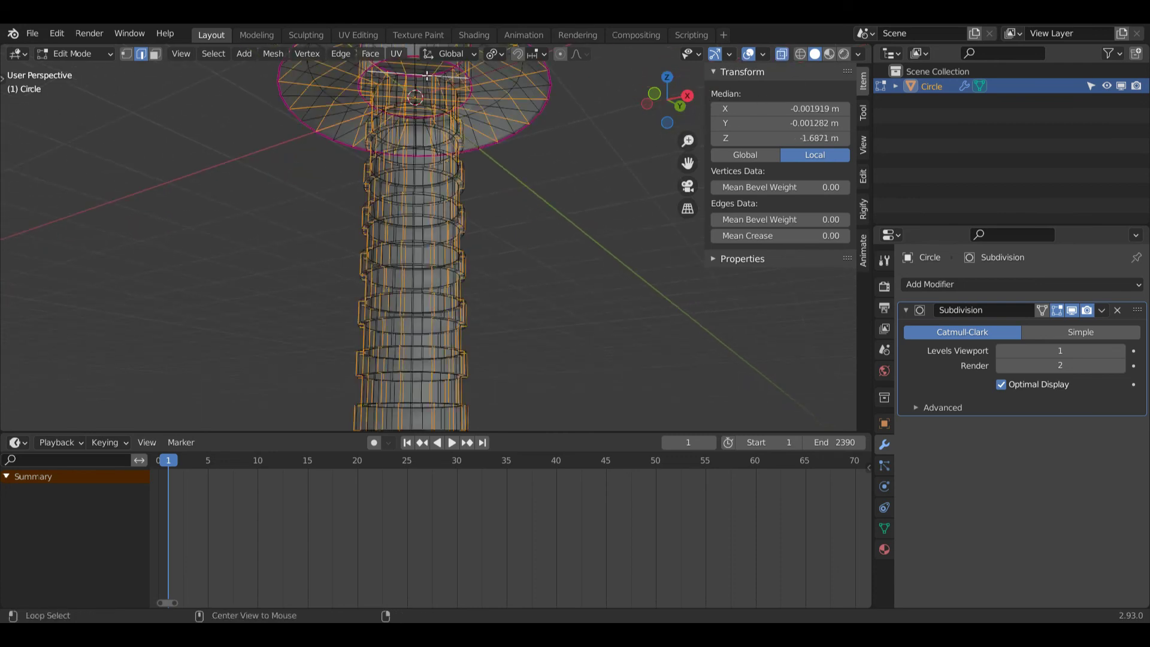
key(alt+a)
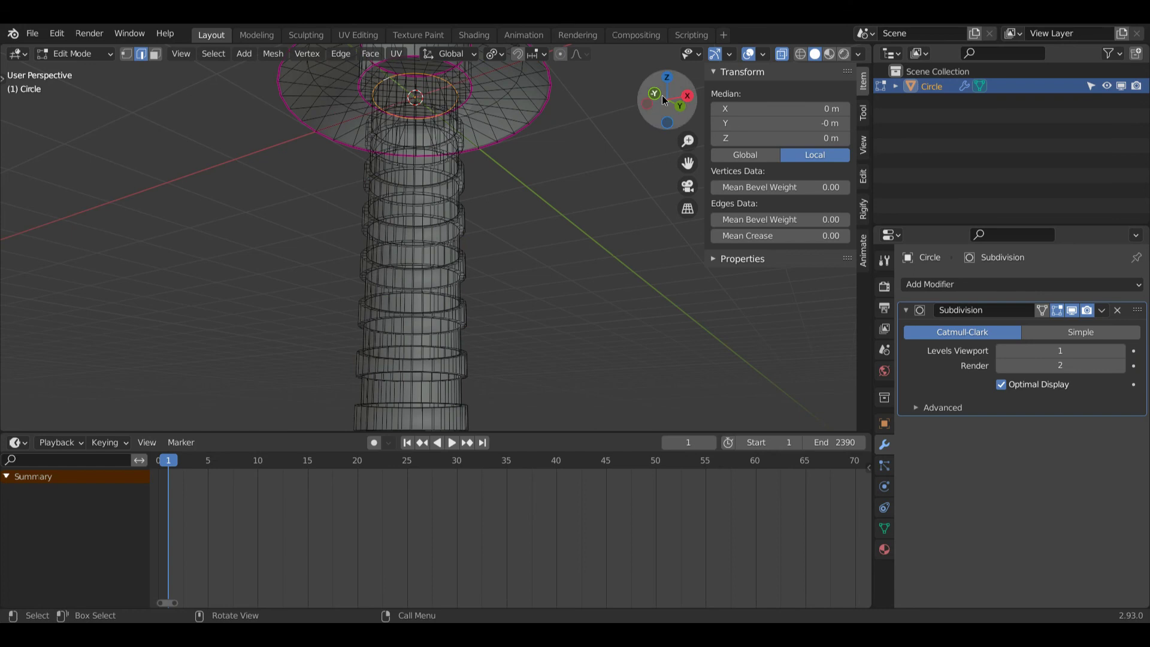
- Set the Mean Crease of the shaft's top edge loop to 0.9 and turn off X-ray
drag(663, 100, 791, 232)
click(784, 233)
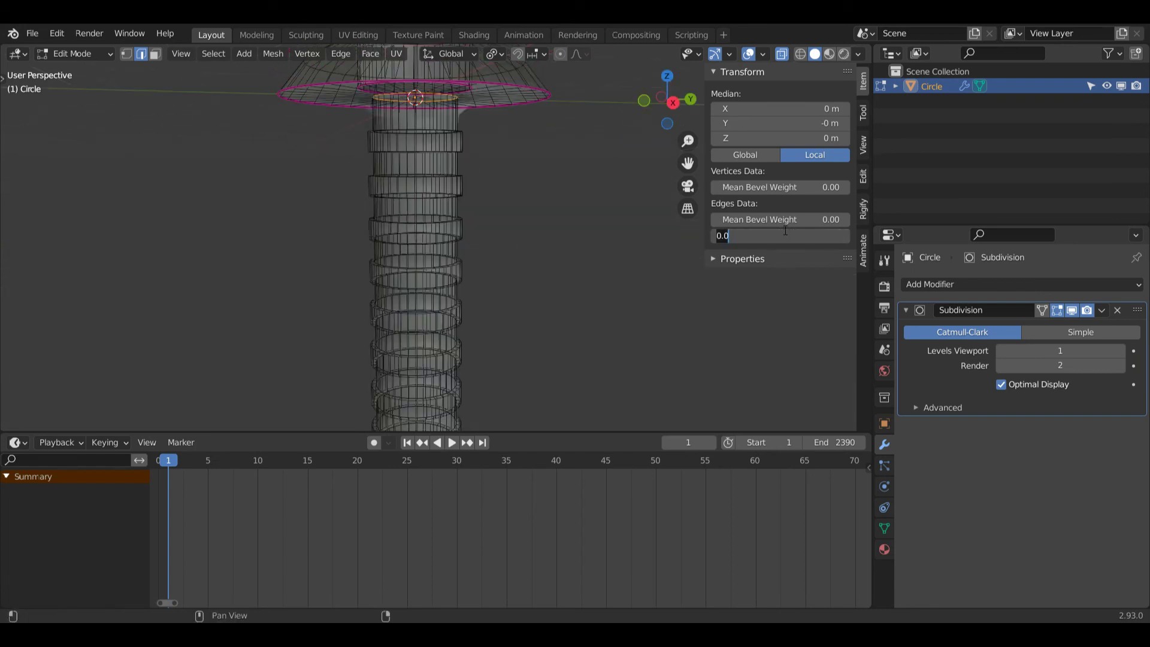
text(.9)
key(Return)
click(783, 53)
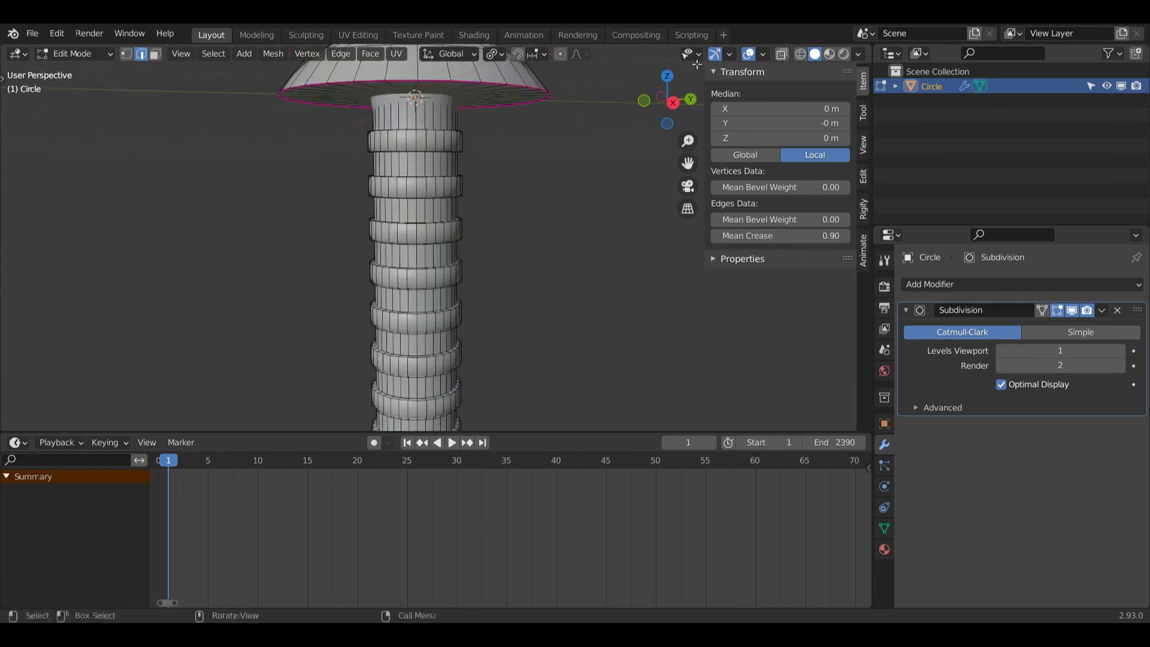
- Hide the overlays, raise the Mean Crease of the shaft's top loop to 1.00 and inspect the shaft, staying in Edit Mode
click(747, 53)
mouse_move(638, 108)
mouse_down()
mouse_move(788, 230)
mouse_move(853, 232)
mouse_up()
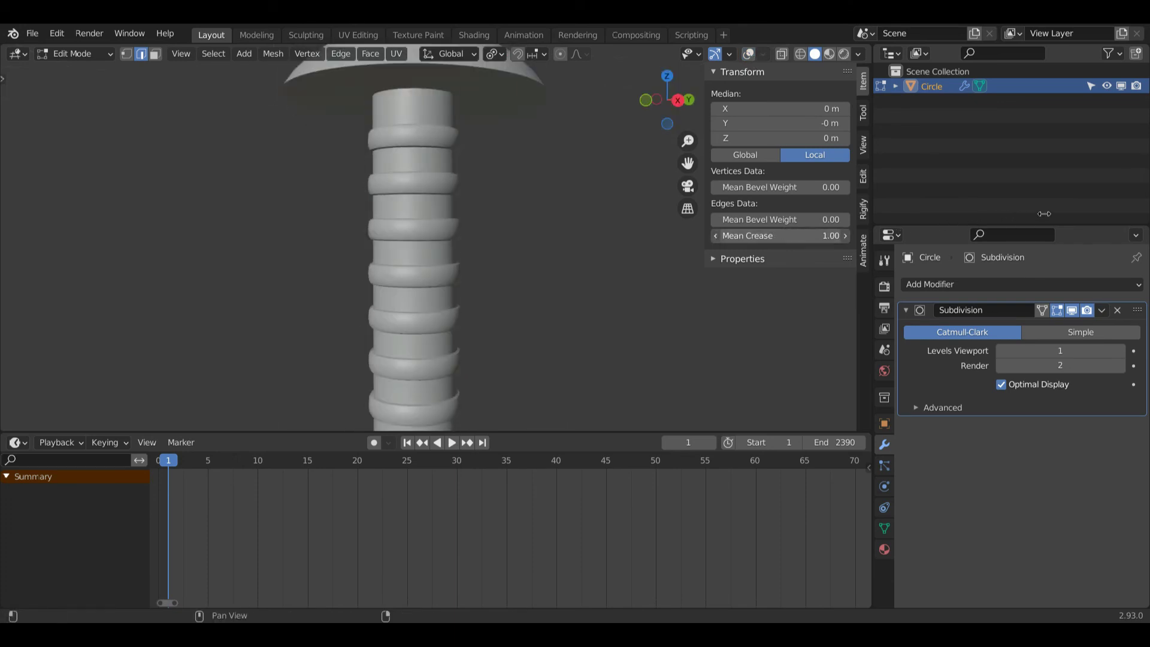
drag(683, 137, 682, 174)
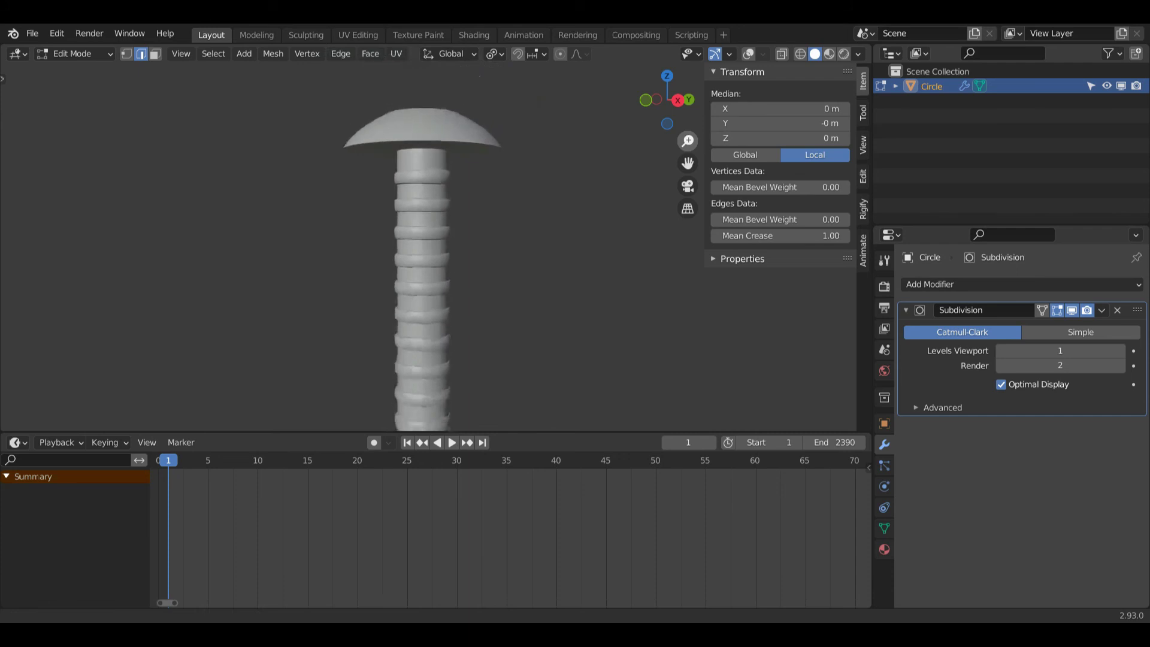
drag(669, 96, 688, 129)
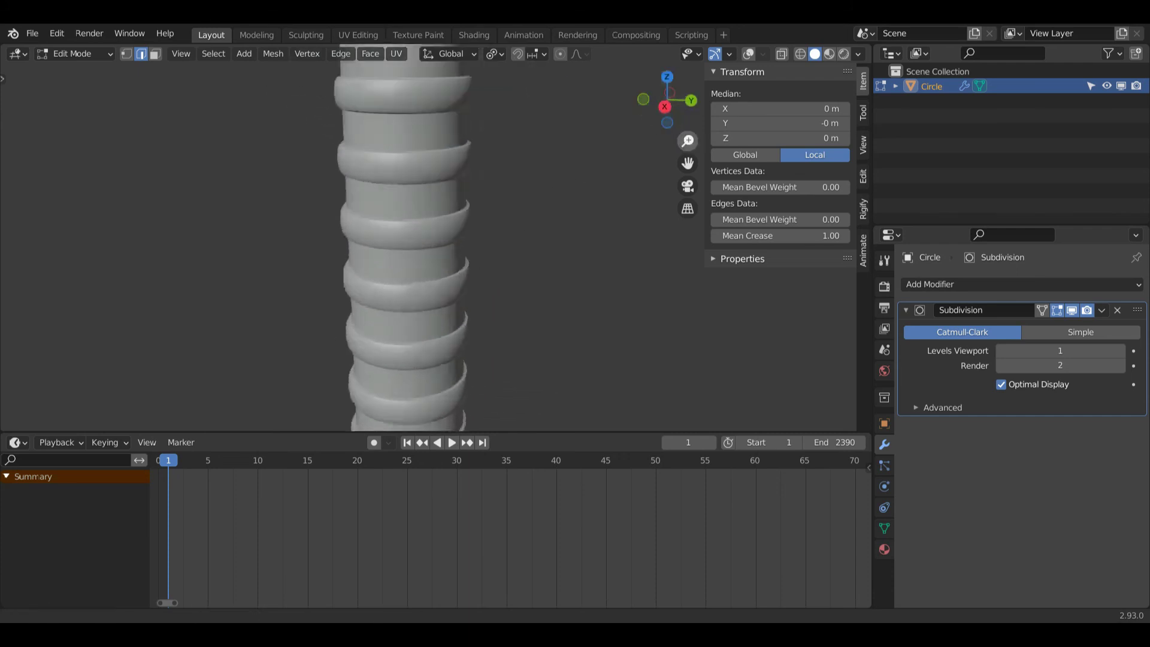
key(ctrl+Tab)
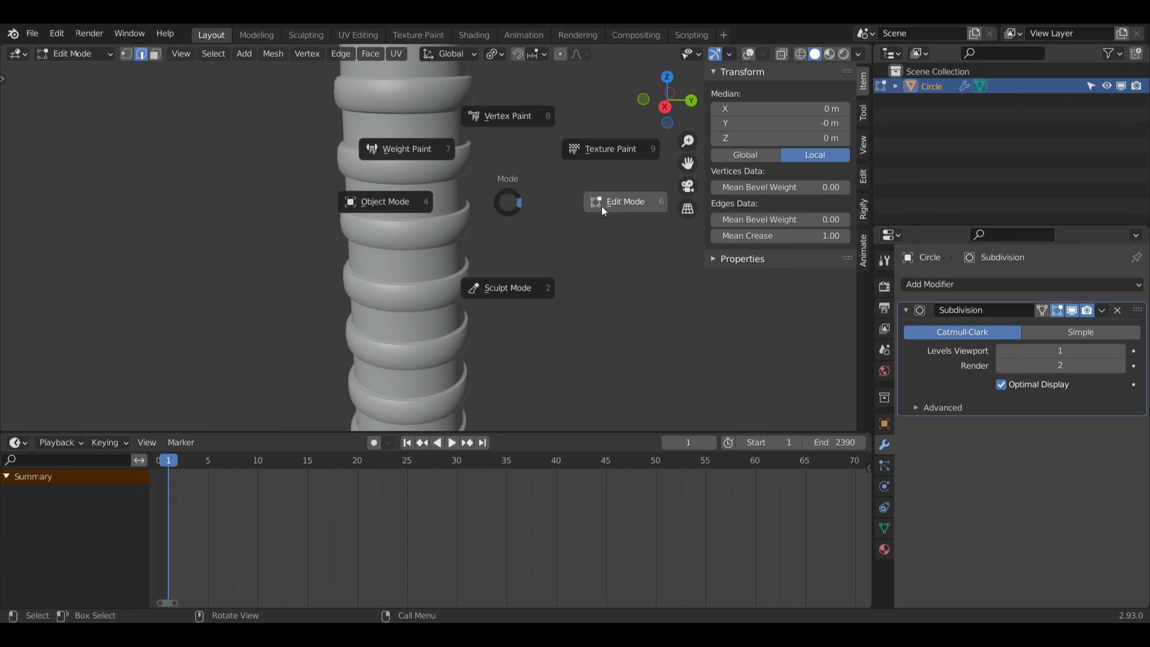
click(602, 206)
- Show the overlays again and select the upper and lower outer edge loops of one upper shaft ridge
click(748, 53)
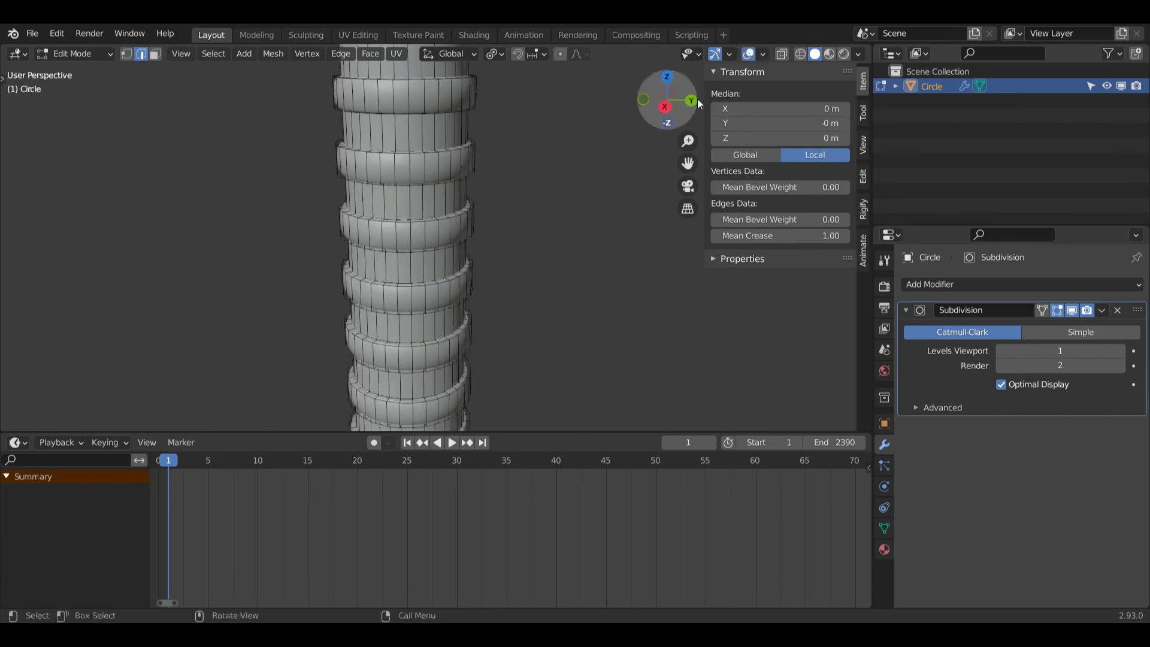
alt+click(405, 222)
alt+shift+click(406, 249)
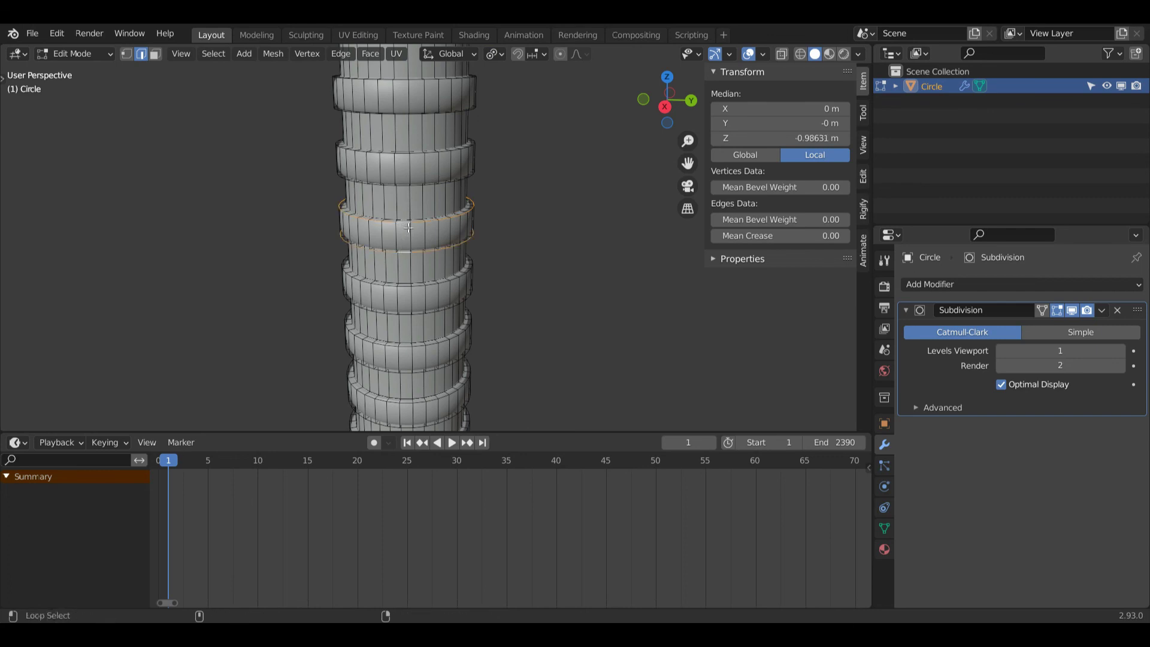
alt+shift+click(408, 219)
drag(652, 110, 653, 29)
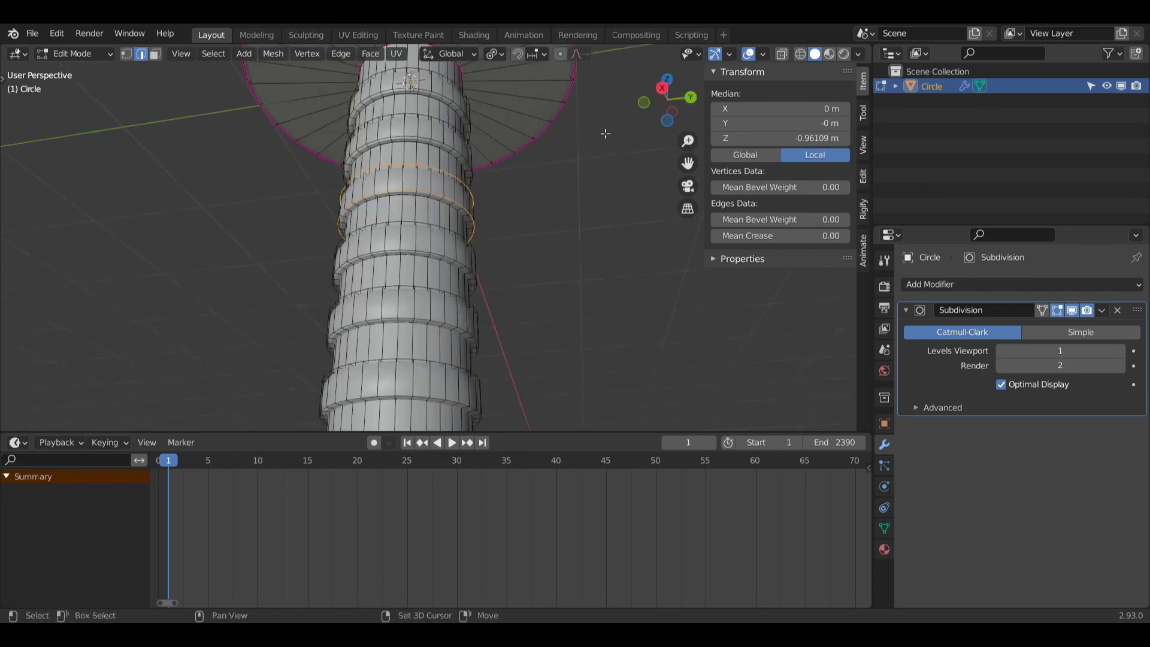
alt+shift+click(409, 195)
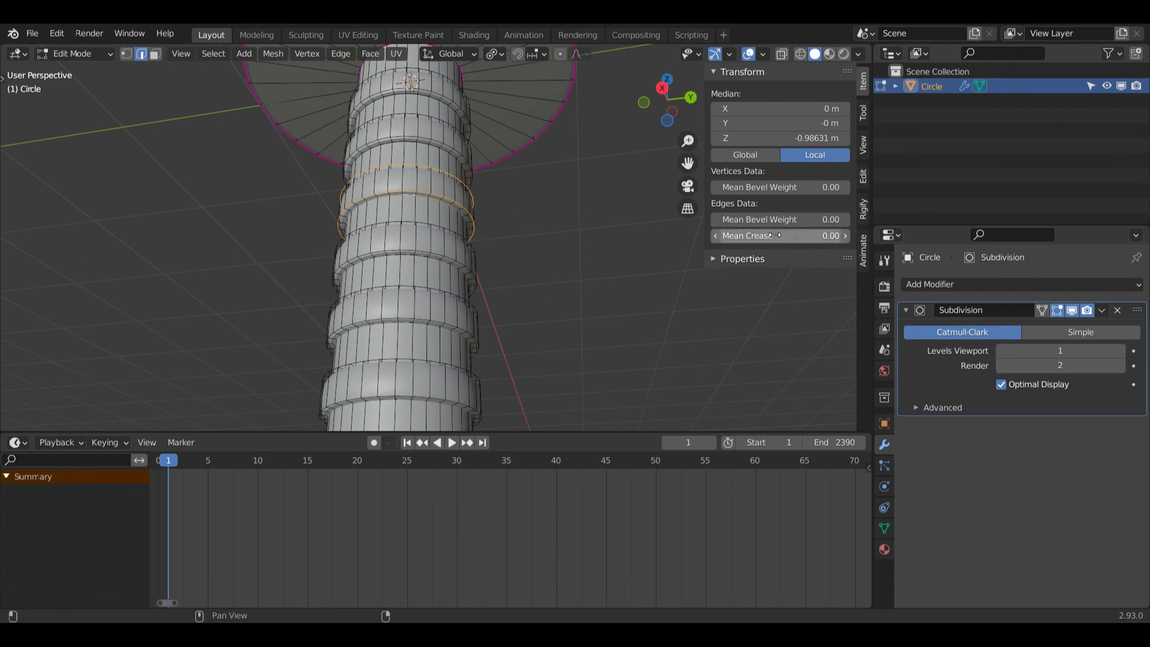
- Try a Mean Crease of 1.00 on the selected ridge's edge loops and check the surface without overlays
drag(774, 235, 1115, 197)
key(alt+shift+z)
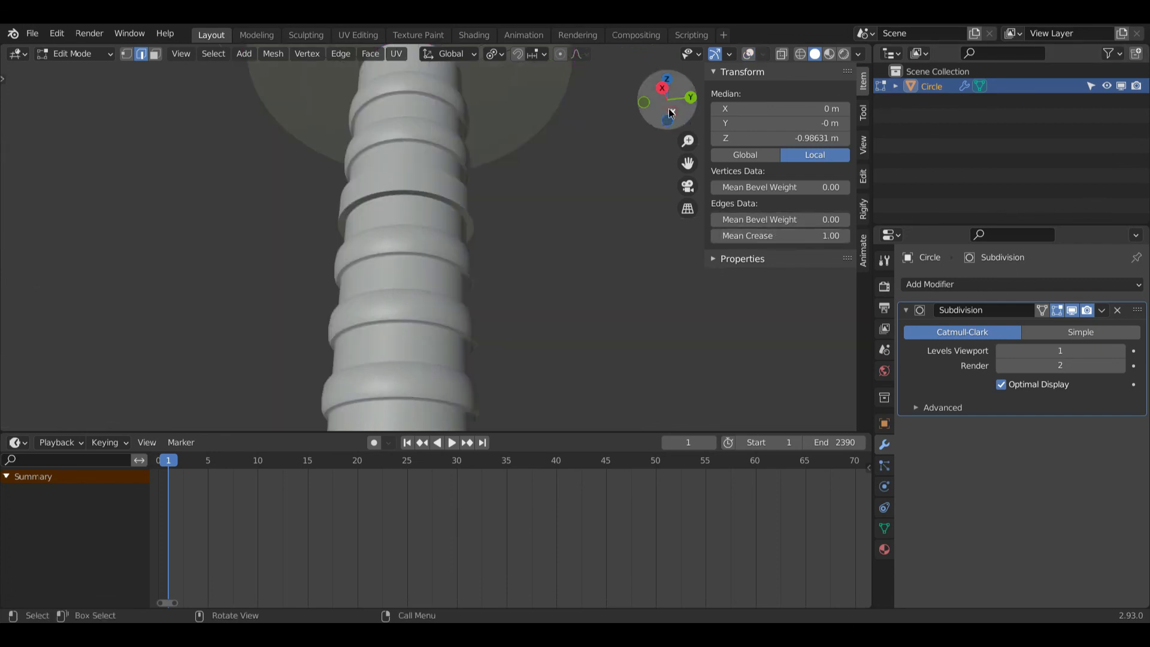
drag(665, 114, 584, 168)
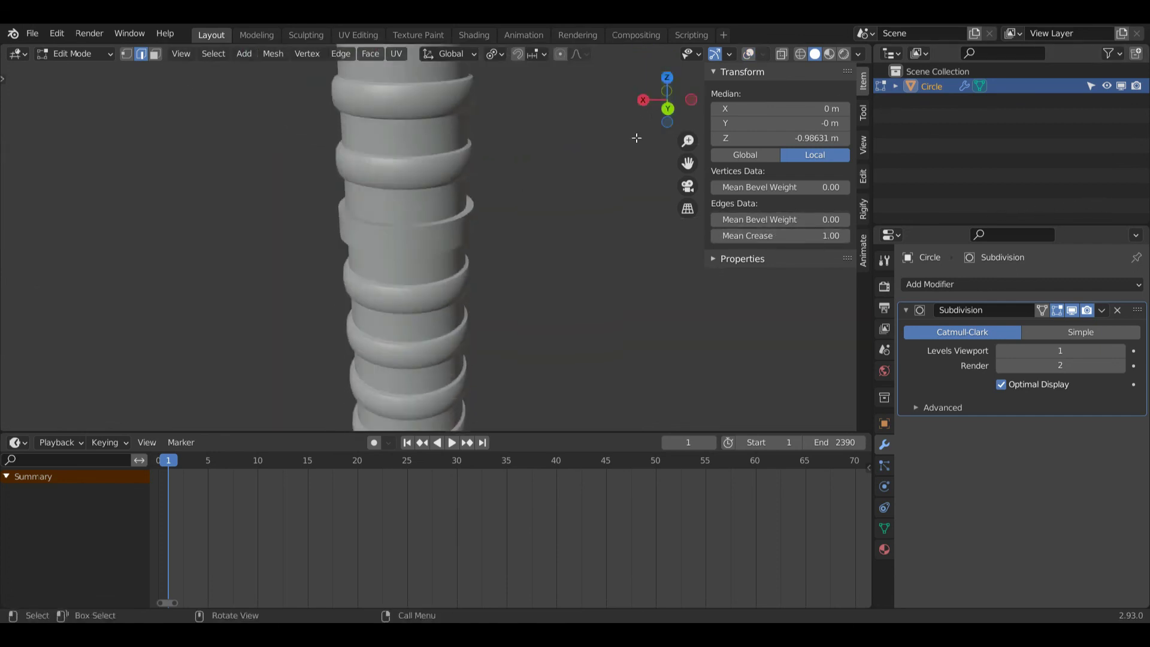
drag(673, 81, 655, 106)
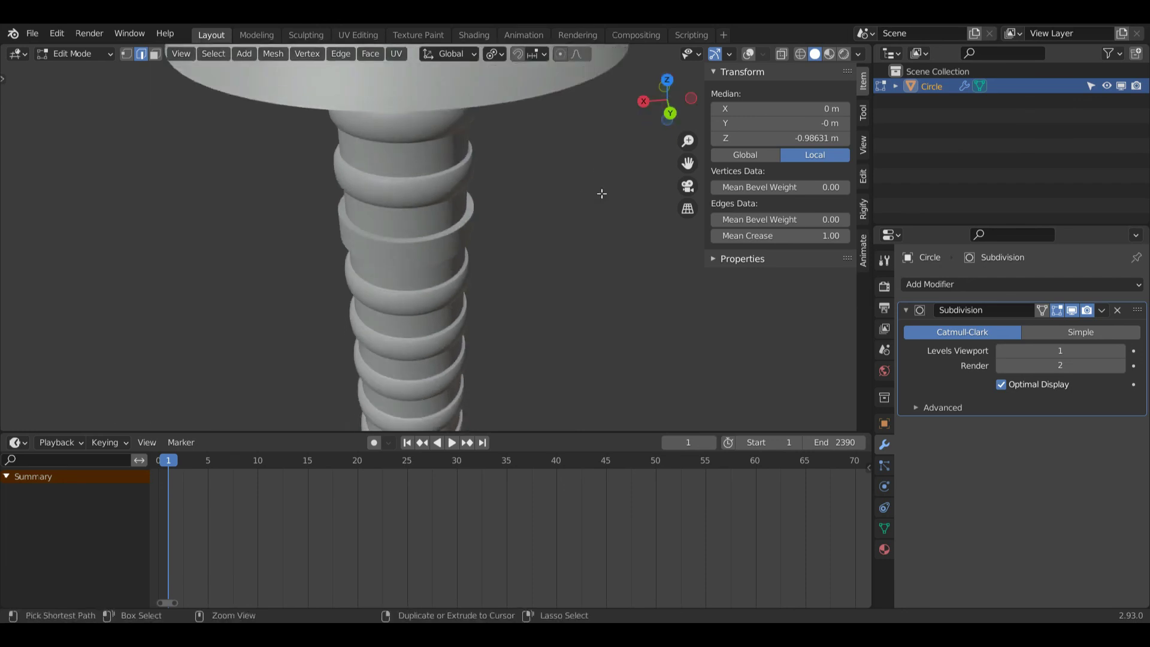
- Undo the crease change on the ridge's edge loops and look over the whole screw
key(ctrl+z)
drag(688, 140, 687, 234)
drag(687, 161, 687, 225)
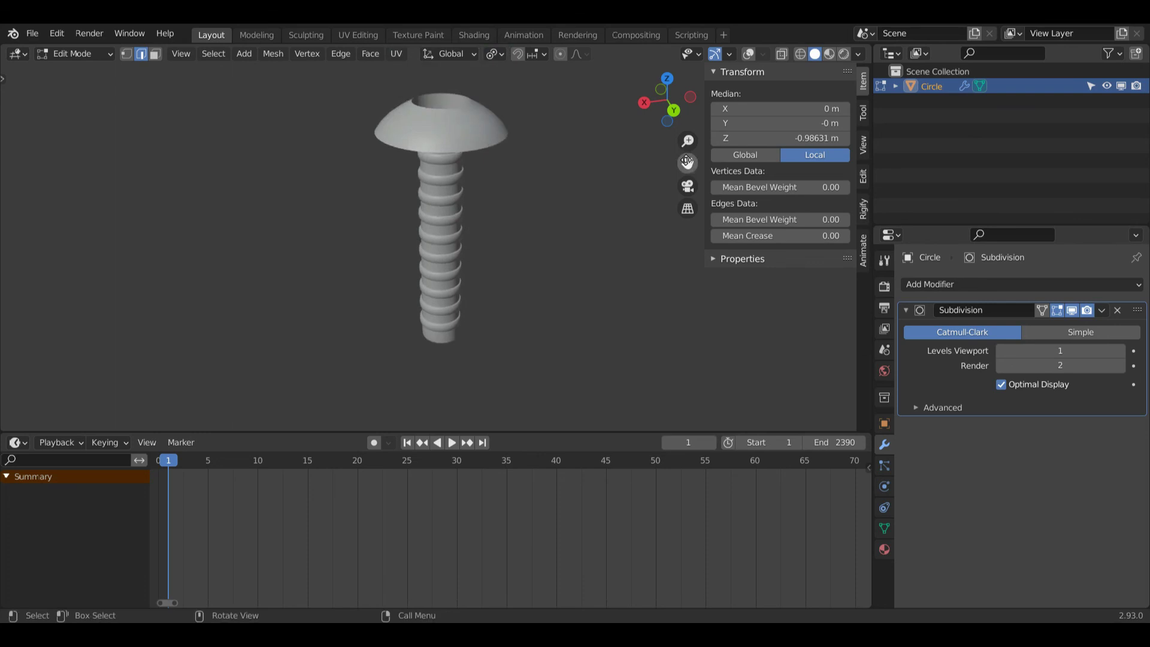
mouse_move(666, 103)
mouse_down()
mouse_move(664, 118)
mouse_move(681, 120)
mouse_up()
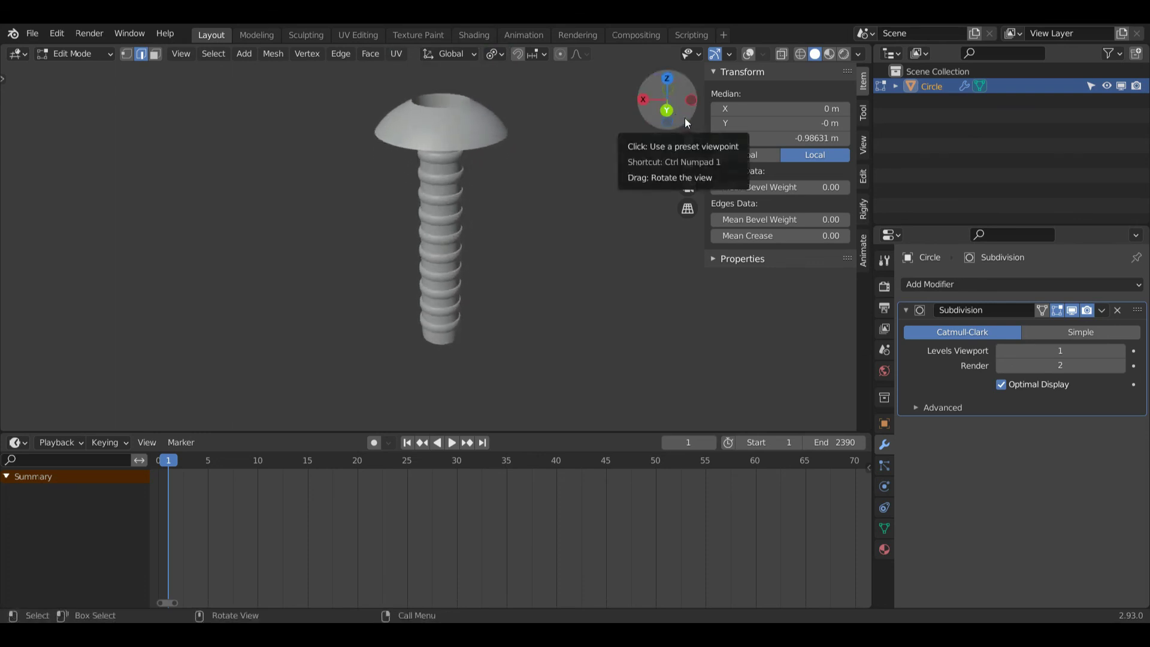